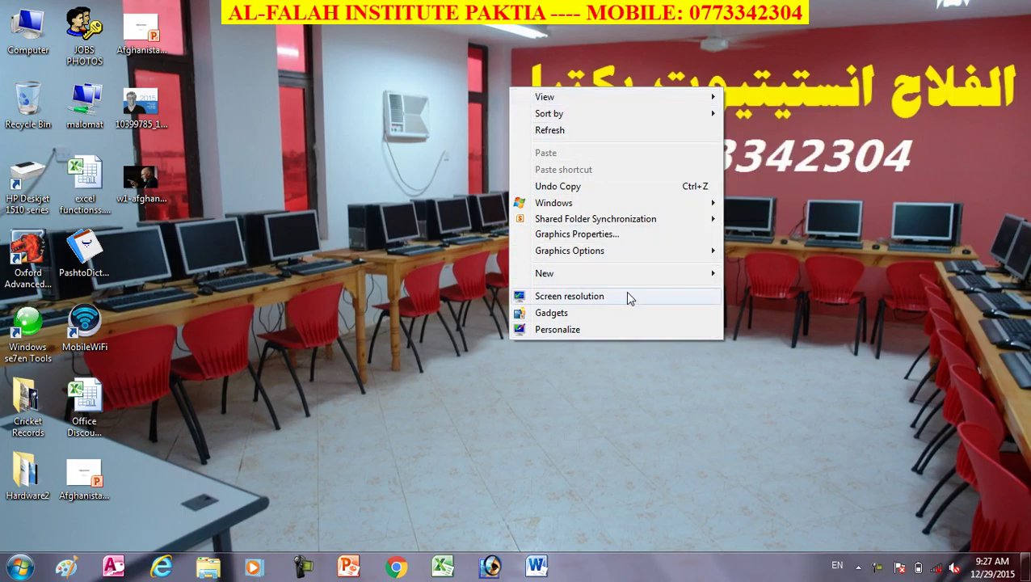
# Change the desktop icons to large size and set them back to medium
pyautogui.moveTo(575, 103)
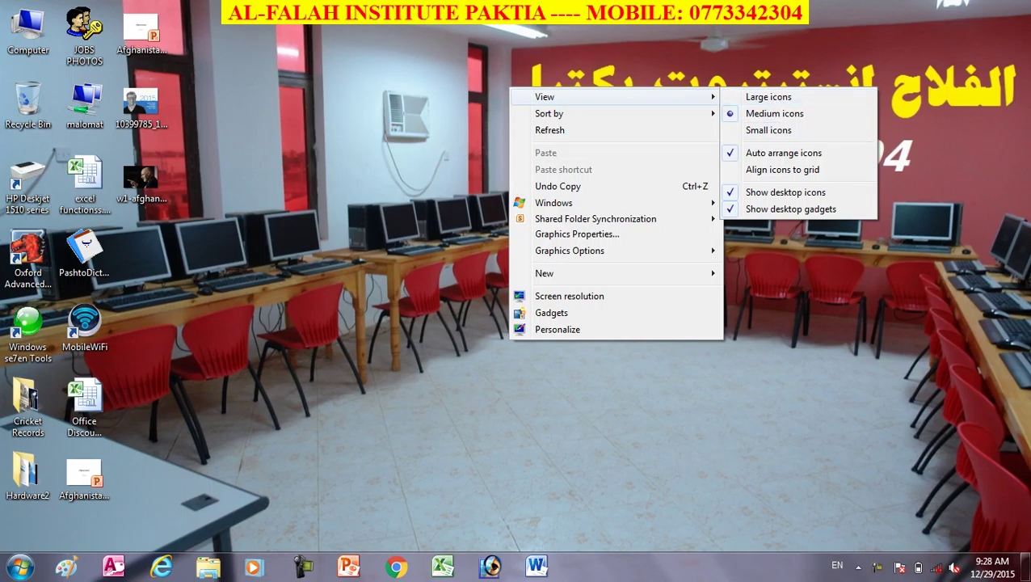
pyautogui.click(773, 98)
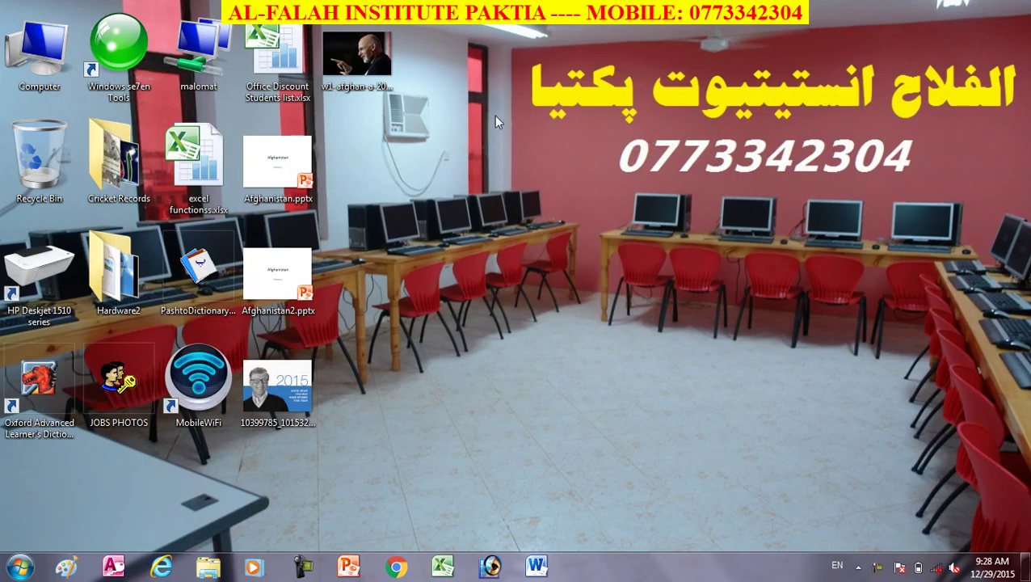
pyautogui.rightClick(619, 26)
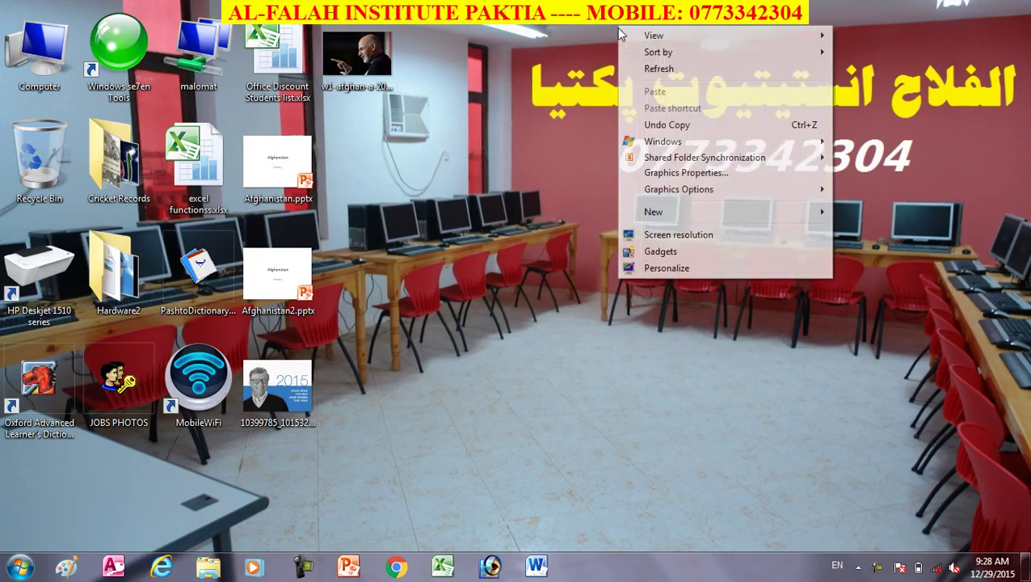
pyautogui.moveTo(783, 36)
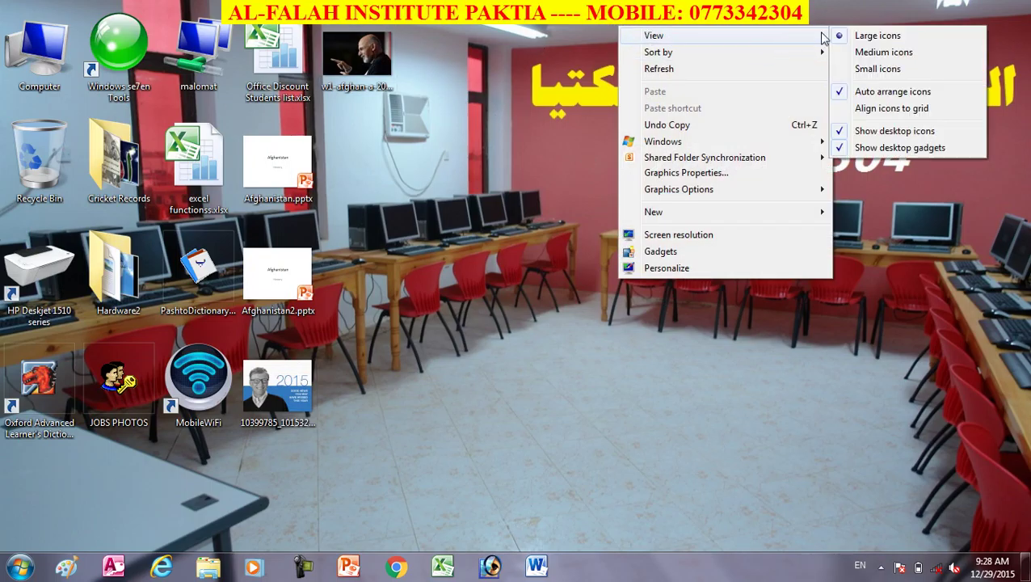
pyautogui.click(874, 51)
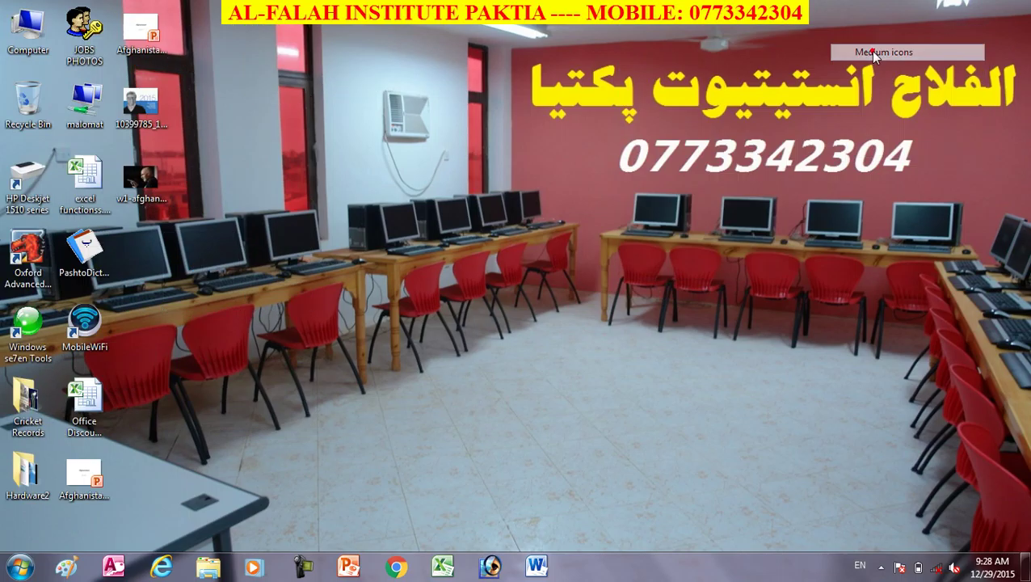
# Change the desktop icons to small size and return them to medium
pyautogui.rightClick(533, 48)
pyautogui.moveTo(702, 57)
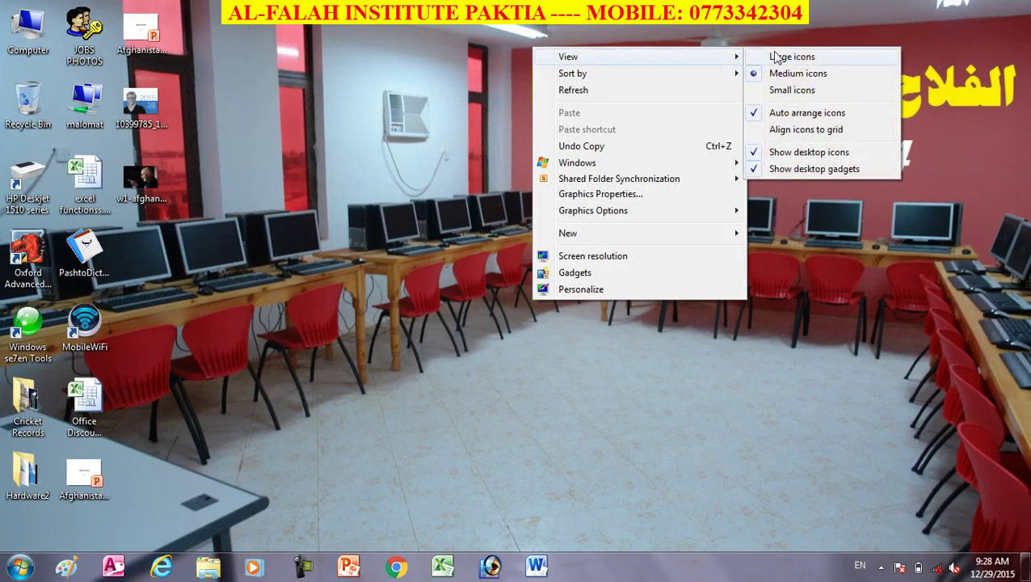
pyautogui.click(805, 93)
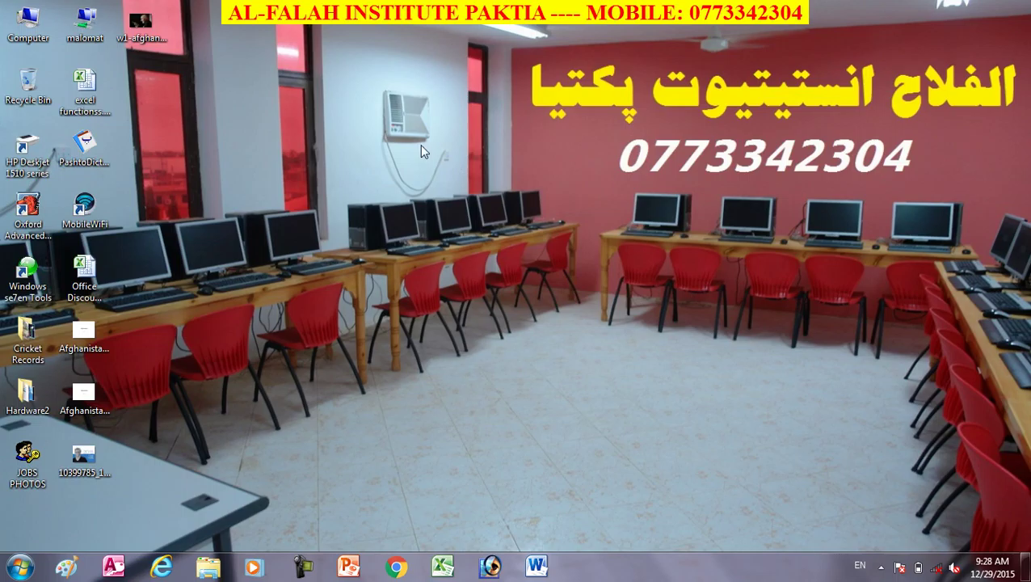
pyautogui.rightClick(453, 42)
pyautogui.moveTo(658, 52)
pyautogui.click(708, 71)
# Turn off auto arrange for the desktop icons
pyautogui.rightClick(381, 70)
pyautogui.moveTo(477, 86)
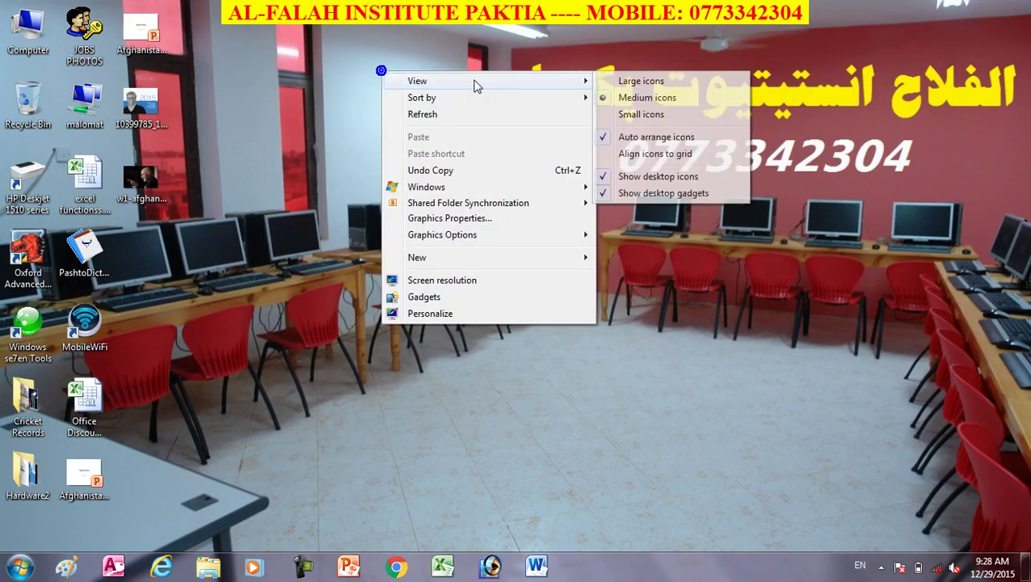
pyautogui.click(630, 139)
# Spread the 2015 photo, w1-afghan photo, Afghanistan2.pptx, JOBS PHOTOS and malomat icons across empty areas of the desktop
pyautogui.moveTo(154, 108); pyautogui.dragTo(933, 224)
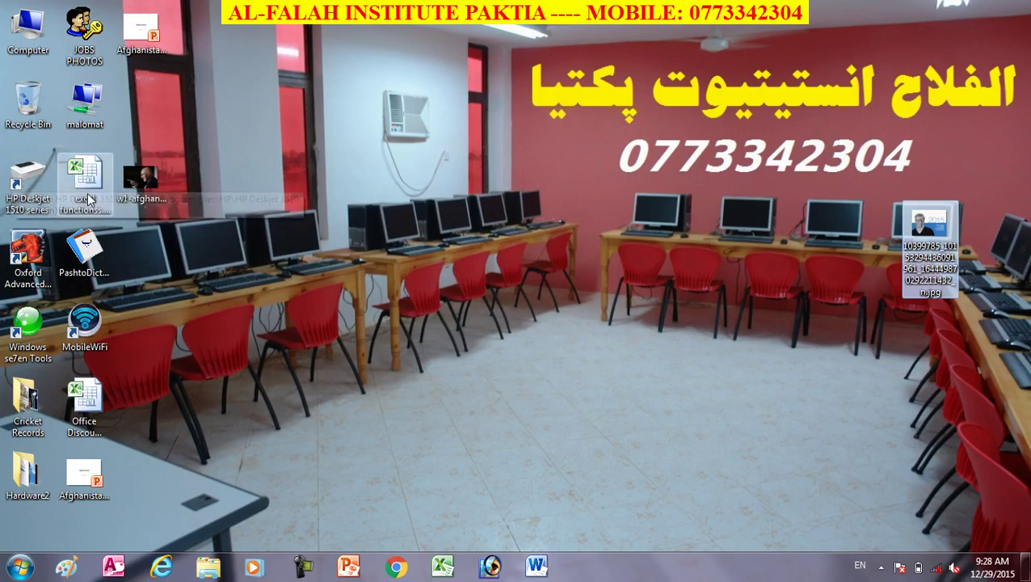
pyautogui.moveTo(143, 181); pyautogui.dragTo(832, 229)
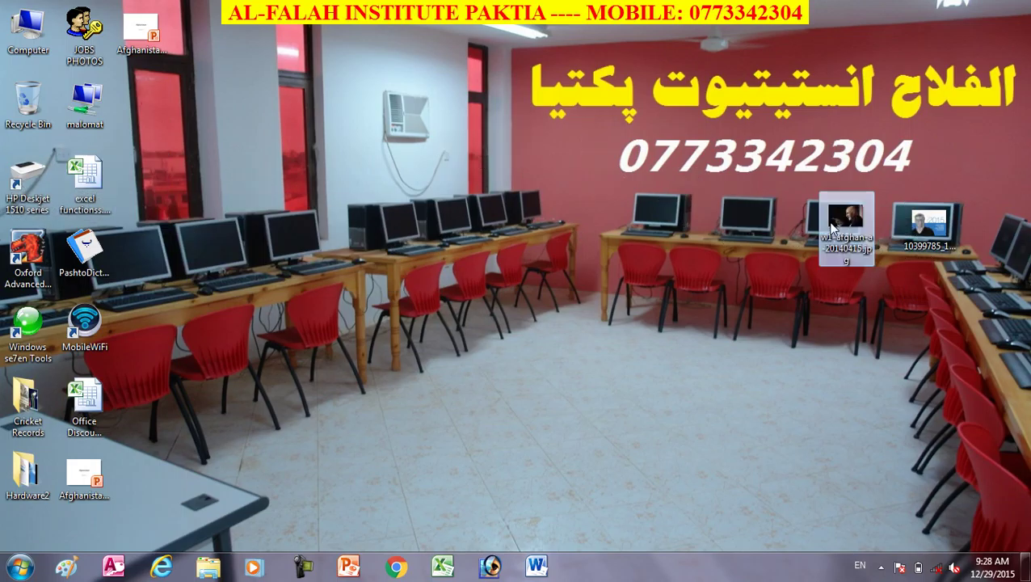
pyautogui.moveTo(141, 33); pyautogui.dragTo(788, 394)
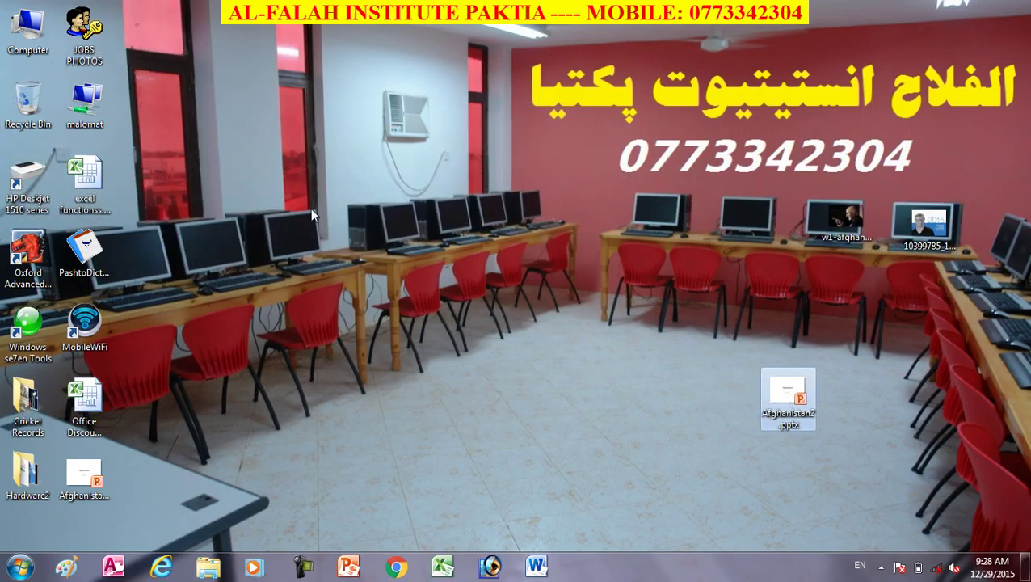
pyautogui.moveTo(84, 37); pyautogui.dragTo(378, 81)
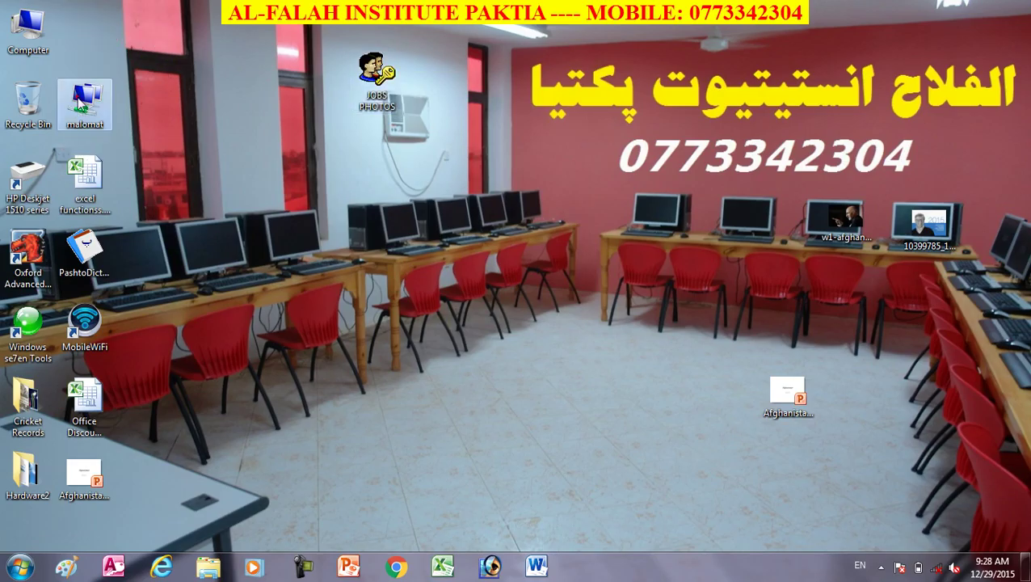
pyautogui.moveTo(77, 99); pyautogui.dragTo(467, 270)
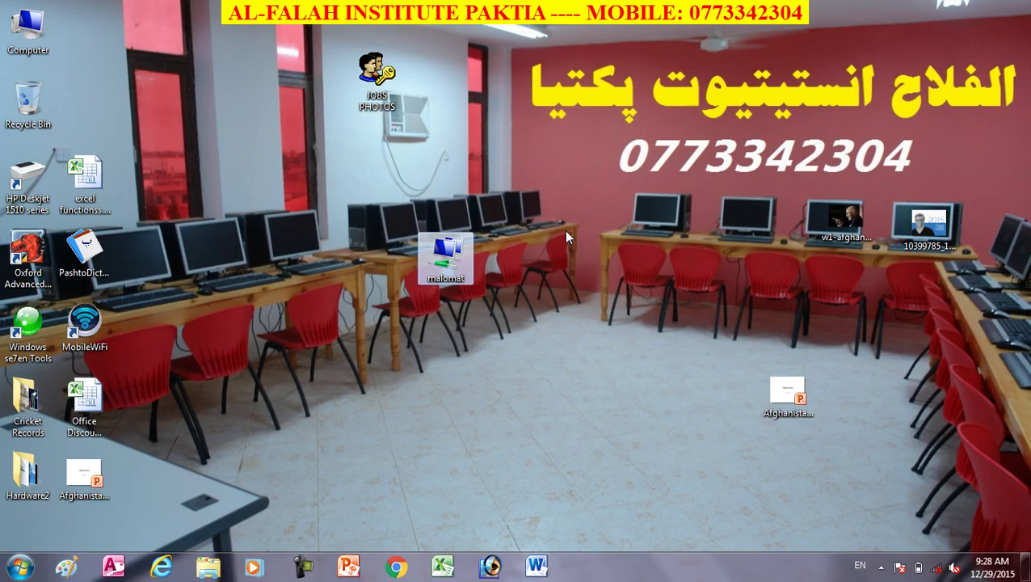
# Turn auto arrange back on for the desktop icons and try to move icons from the second column to the empty area
pyautogui.rightClick(531, 49)
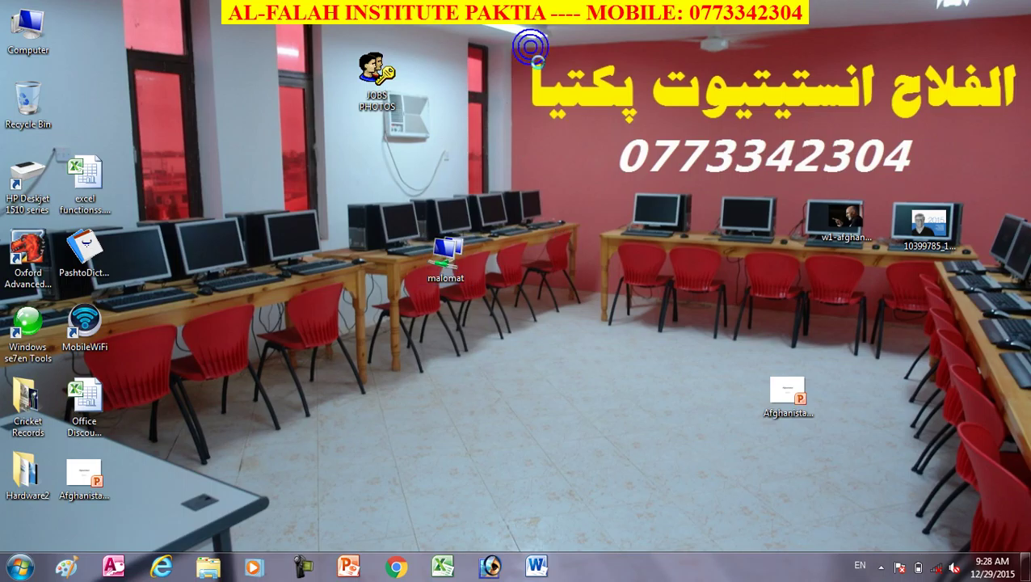
pyautogui.moveTo(623, 57)
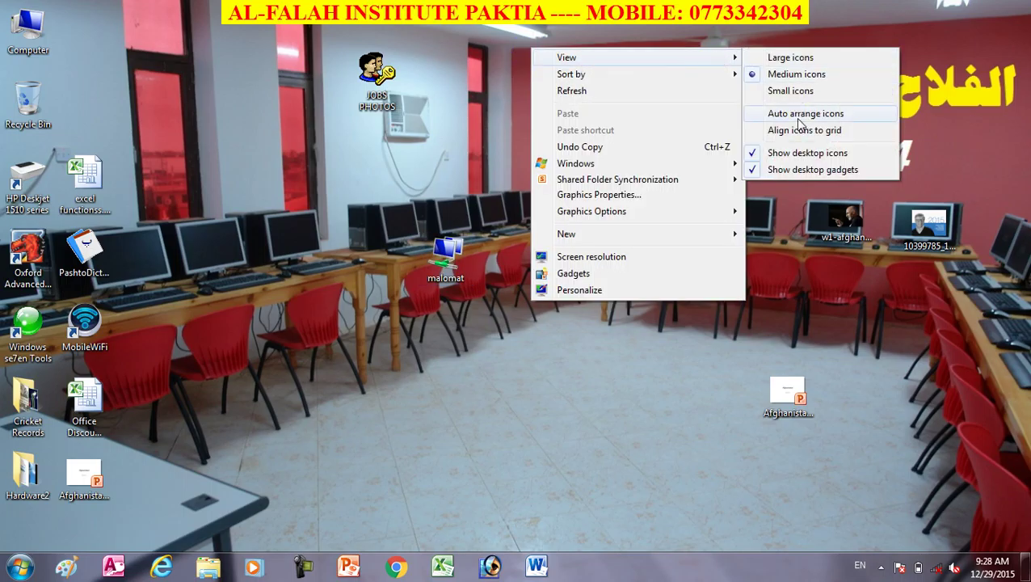
pyautogui.click(816, 120)
pyautogui.moveTo(86, 248); pyautogui.dragTo(532, 313)
pyautogui.moveTo(90, 253); pyautogui.dragTo(815, 234)
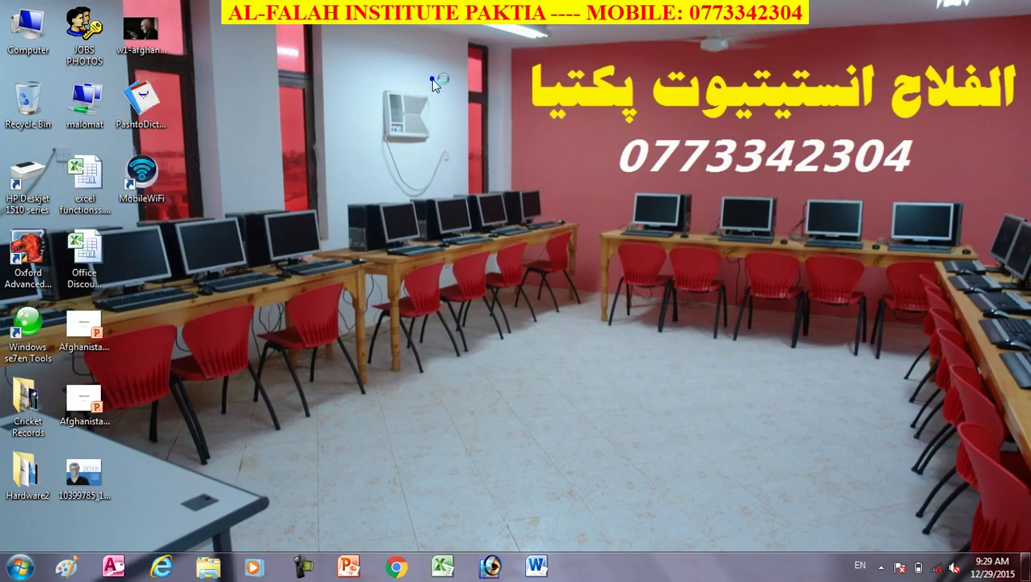
# Disable auto arrange for the desktop icons again
pyautogui.rightClick(434, 81)
pyautogui.moveTo(533, 90)
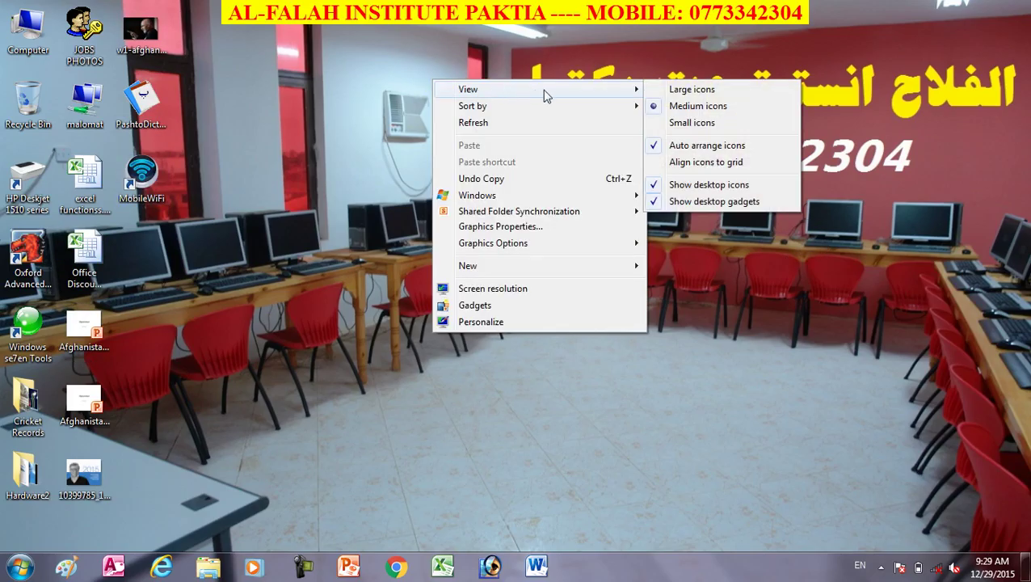
pyautogui.click(693, 146)
pyautogui.rightClick(439, 46)
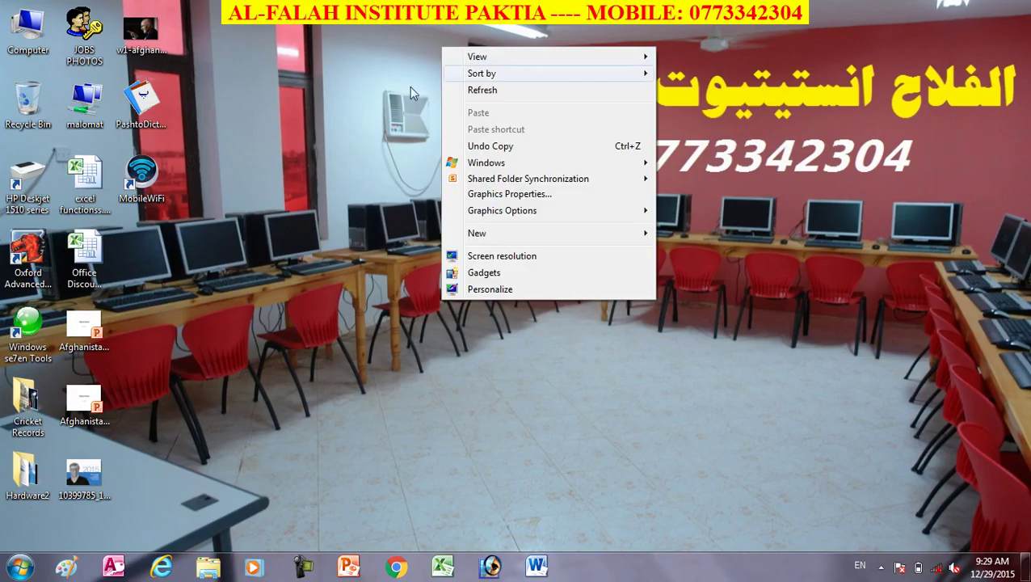
pyautogui.click(347, 113)
# Move the w1-afghan and 2015 photos onto the pictured monitors, and place the Office Discount Students list just below the MobileWiFi icon
pyautogui.moveTo(141, 40); pyautogui.dragTo(921, 224)
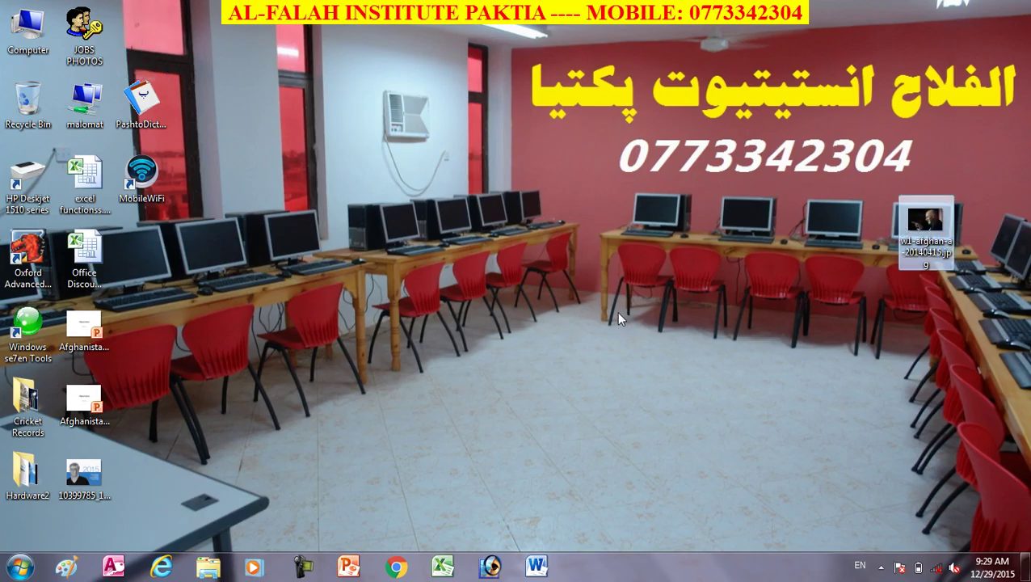
pyautogui.click(616, 316)
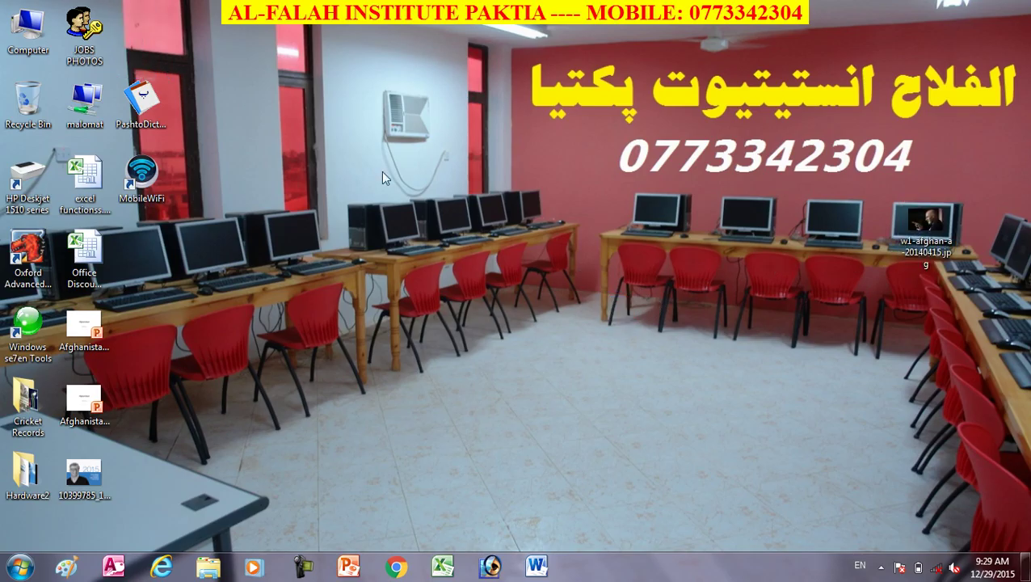
pyautogui.moveTo(83, 478); pyautogui.dragTo(649, 208)
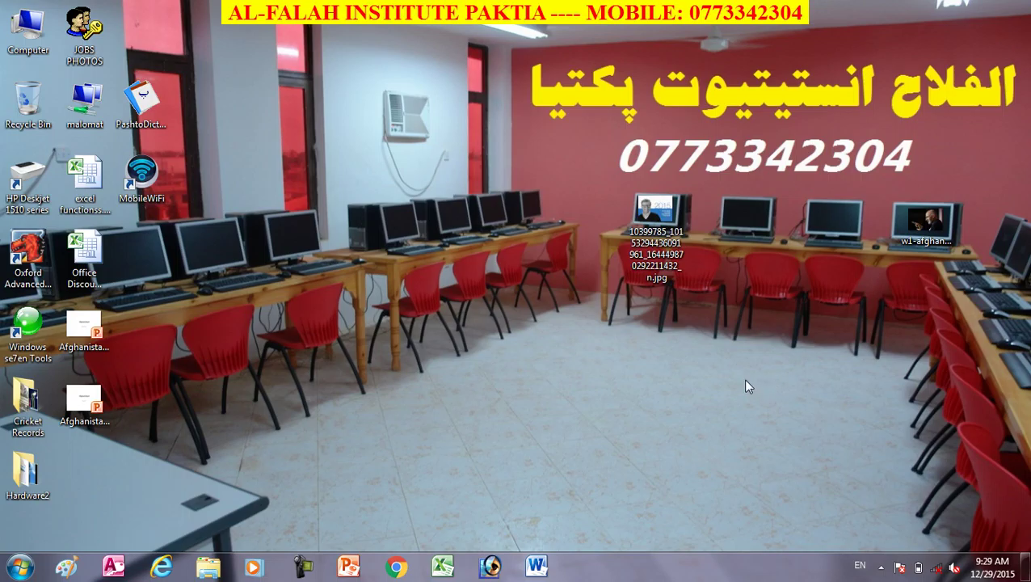
pyautogui.moveTo(100, 252); pyautogui.dragTo(187, 220)
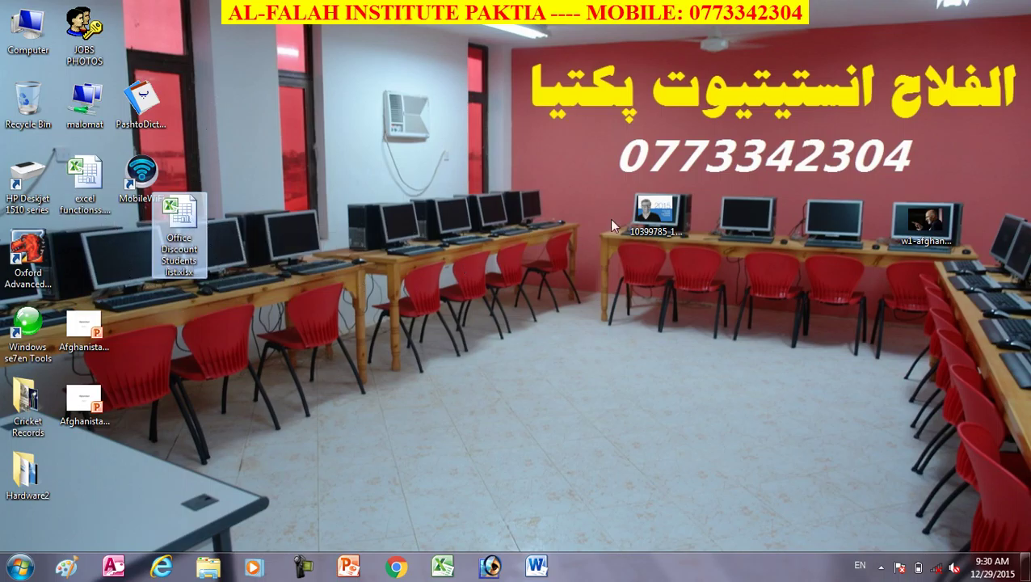
# Align the desktop icons to the grid and move the w1-afghan photo up one grid position
pyautogui.rightClick(302, 42)
pyautogui.moveTo(397, 64)
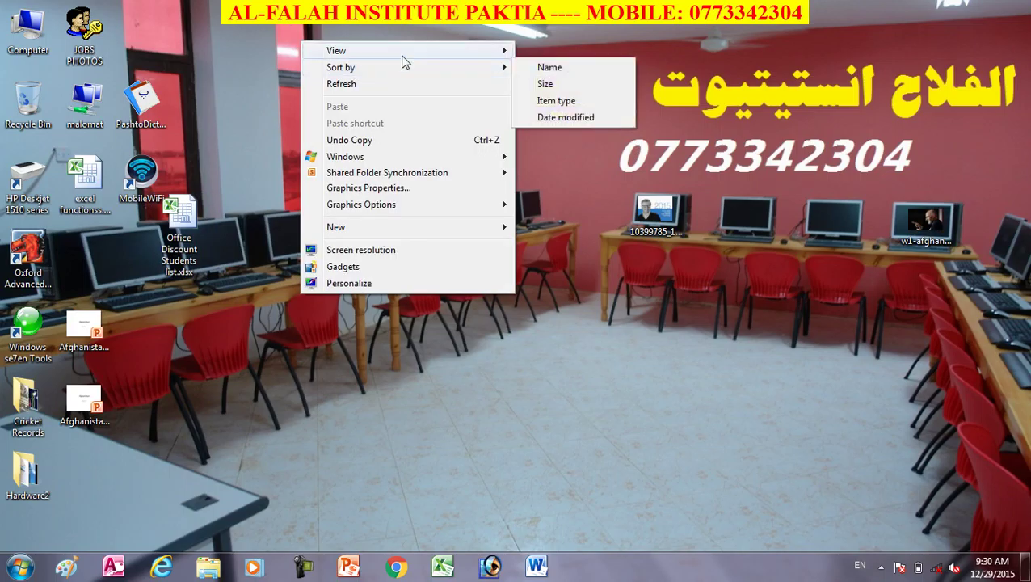
pyautogui.moveTo(442, 51)
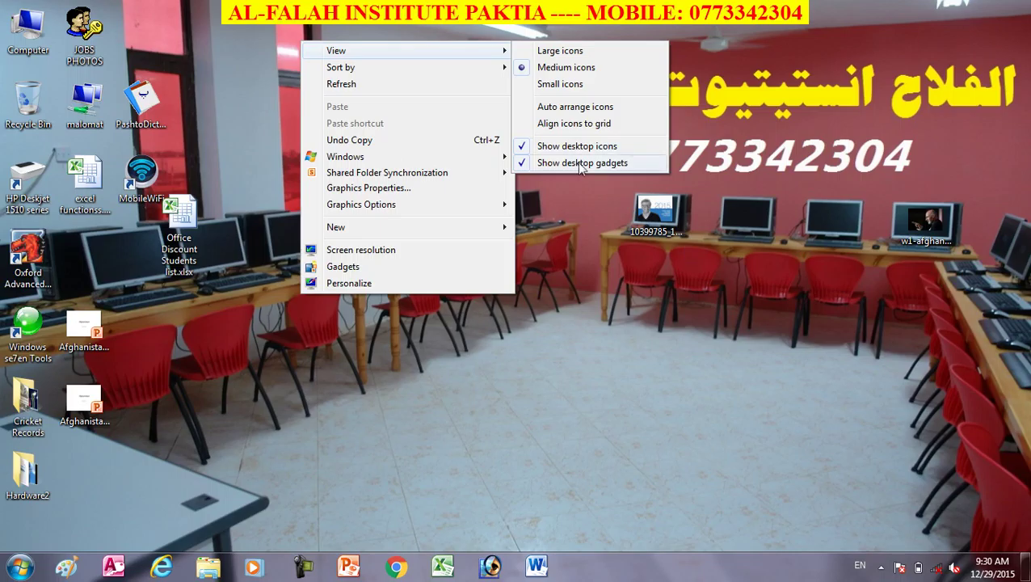
pyautogui.click(572, 123)
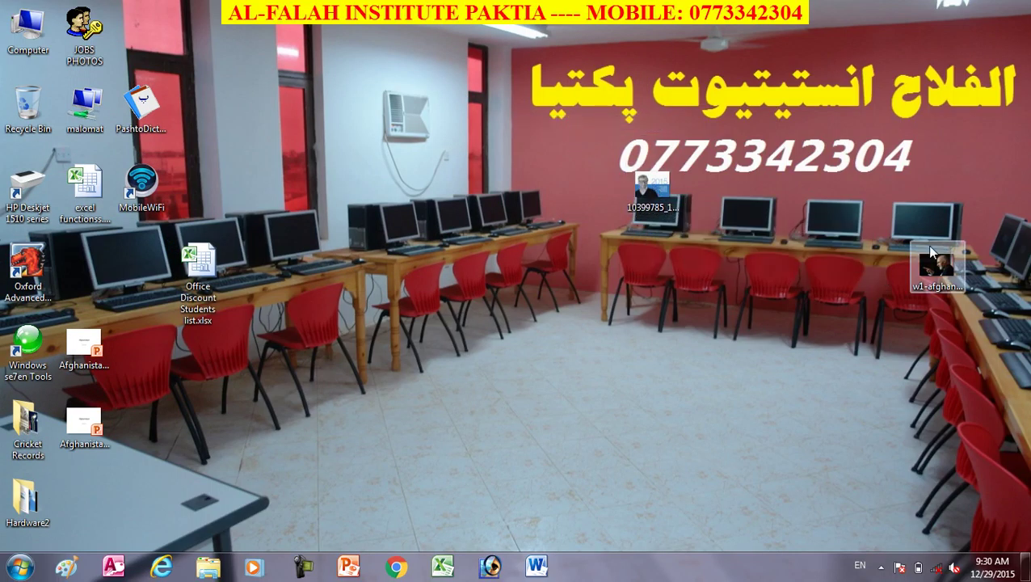
pyautogui.moveTo(941, 267); pyautogui.dragTo(937, 192)
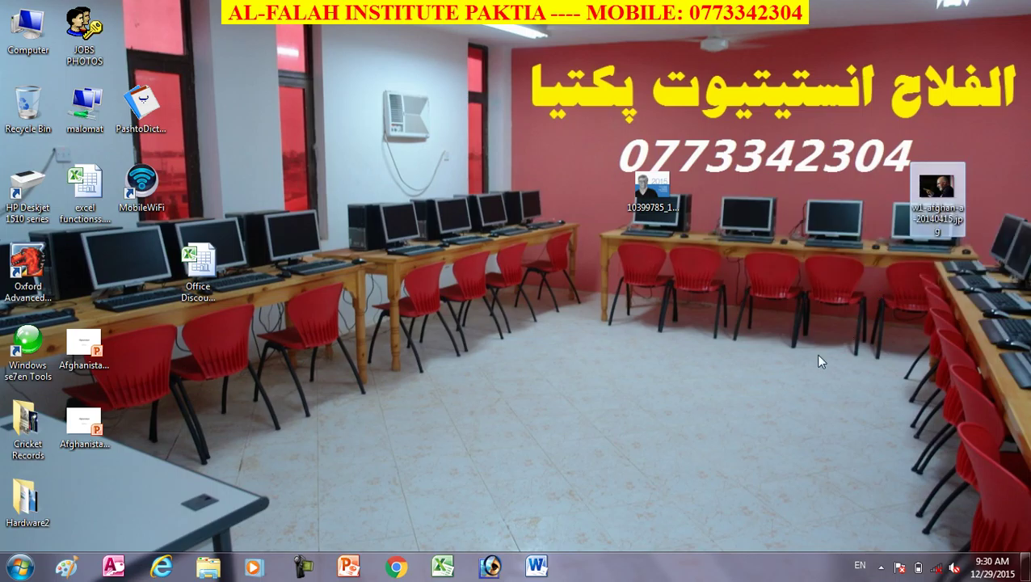
pyautogui.click(319, 48)
pyautogui.rightClick(319, 49)
pyautogui.moveTo(485, 75)
pyautogui.moveTo(509, 59)
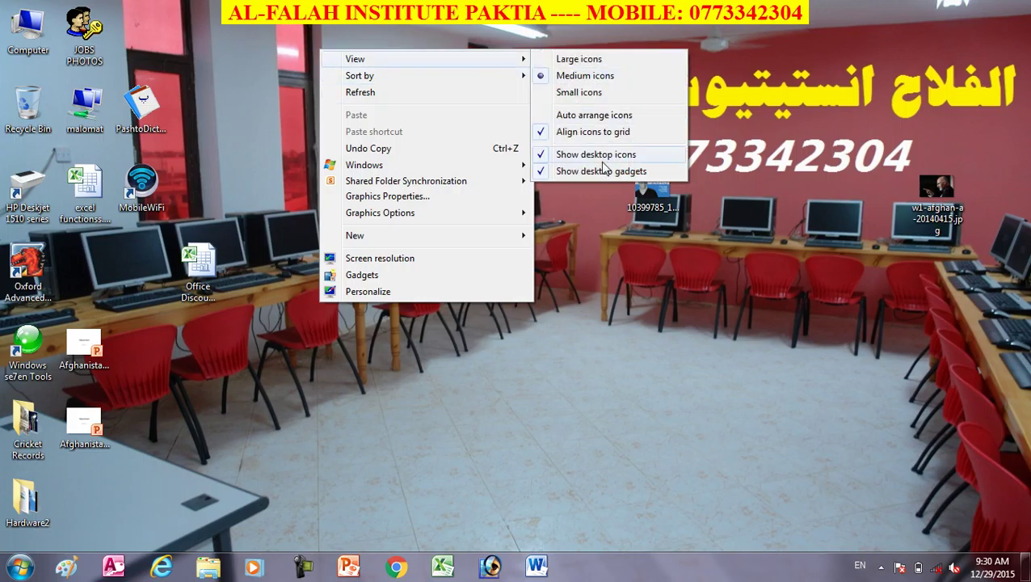
pyautogui.click(603, 334)
# Hide all desktop icons and show them again
pyautogui.rightClick(412, 66)
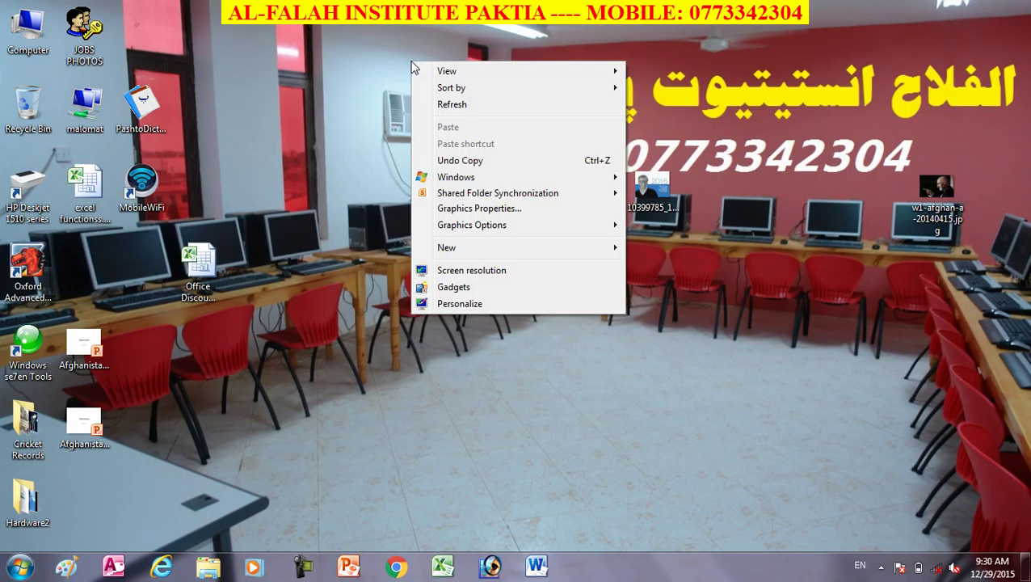
pyautogui.moveTo(491, 73)
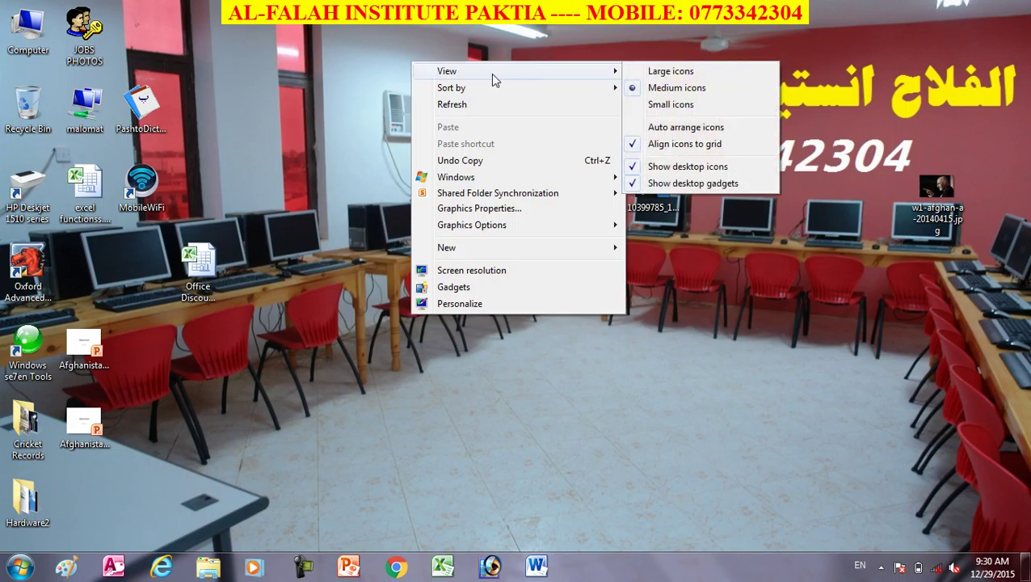
pyautogui.click(659, 169)
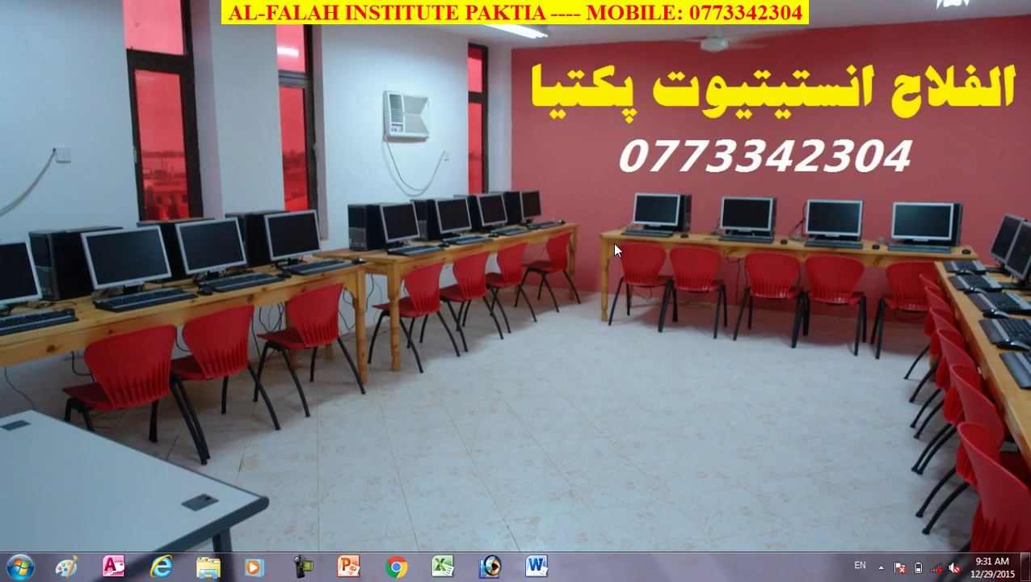
pyautogui.rightClick(475, 95)
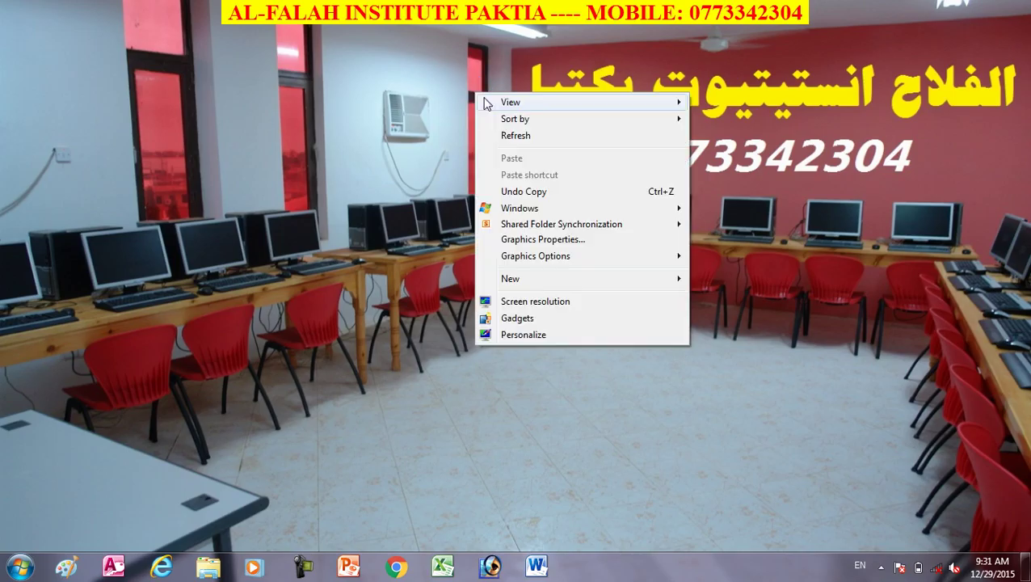
pyautogui.moveTo(665, 108)
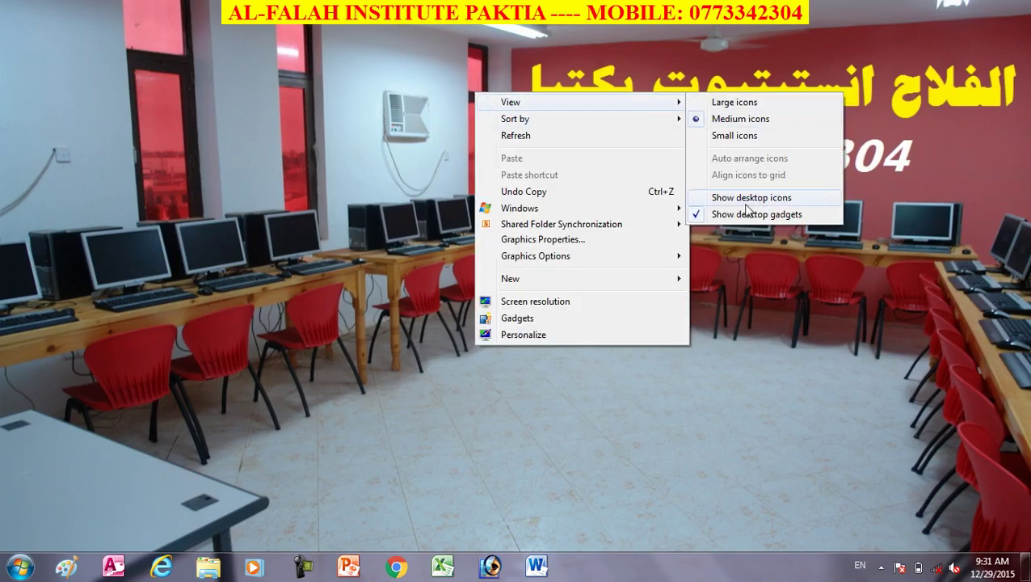
pyautogui.click(743, 202)
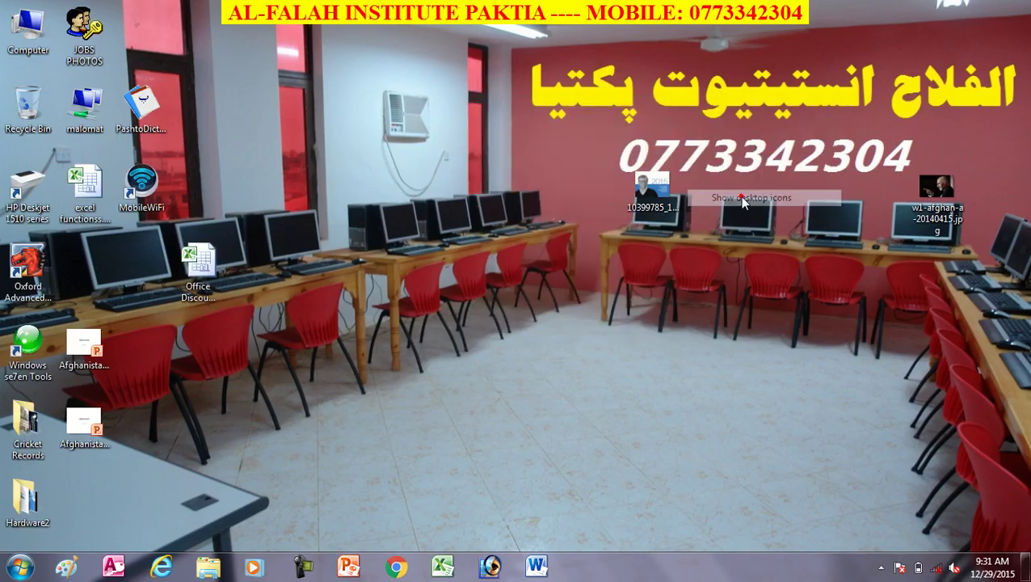
# Move the 2015 photo beside the Office Discount list and turn on auto arrange for the desktop icons
pyautogui.moveTo(653, 187); pyautogui.dragTo(140, 267)
pyautogui.rightClick(387, 84)
pyautogui.moveTo(477, 95)
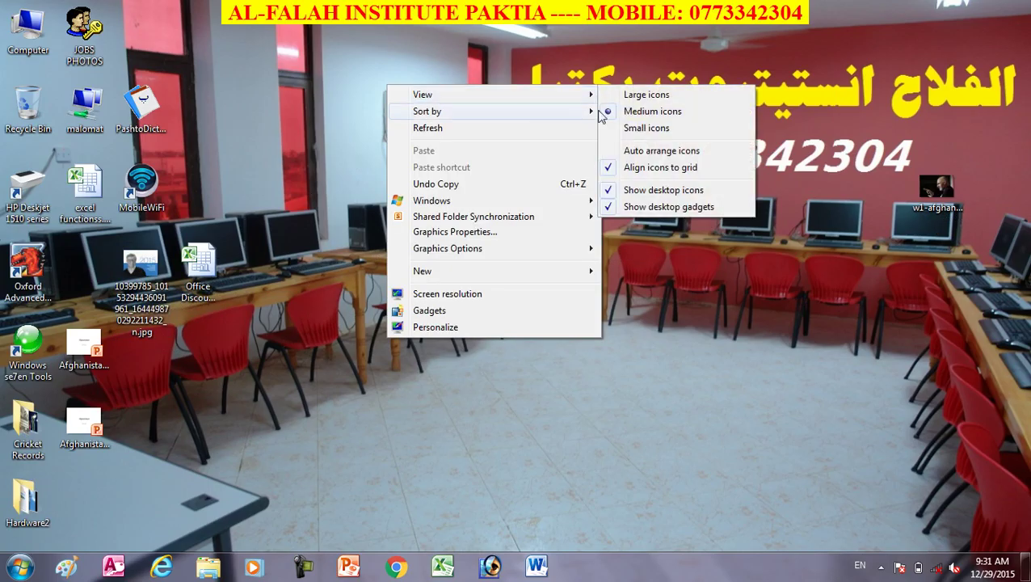
pyautogui.click(661, 150)
# Open the desktop gadget gallery and add the Khorshidi Calendar gadget to the desktop
pyautogui.rightClick(409, 84)
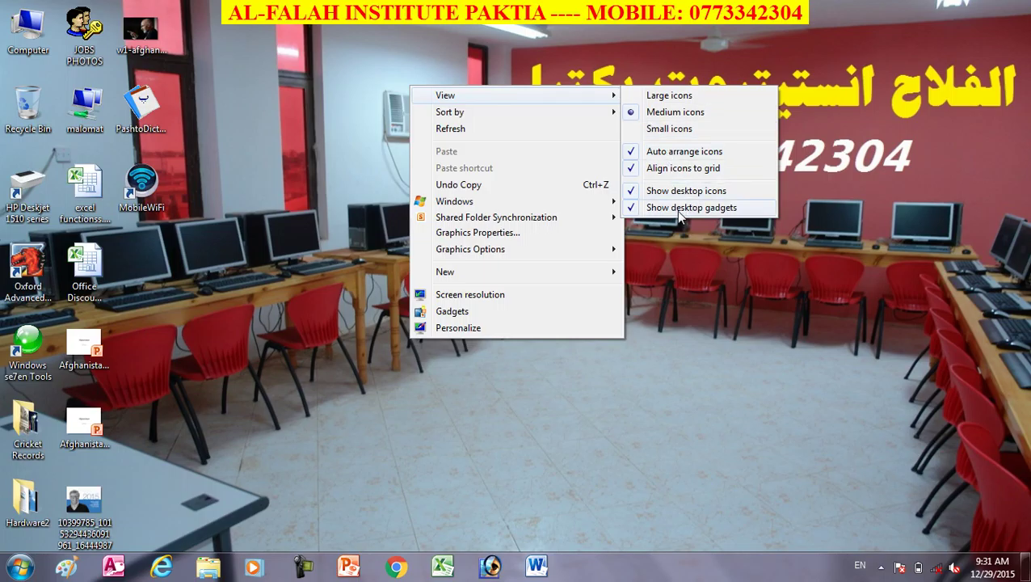
pyautogui.click(449, 312)
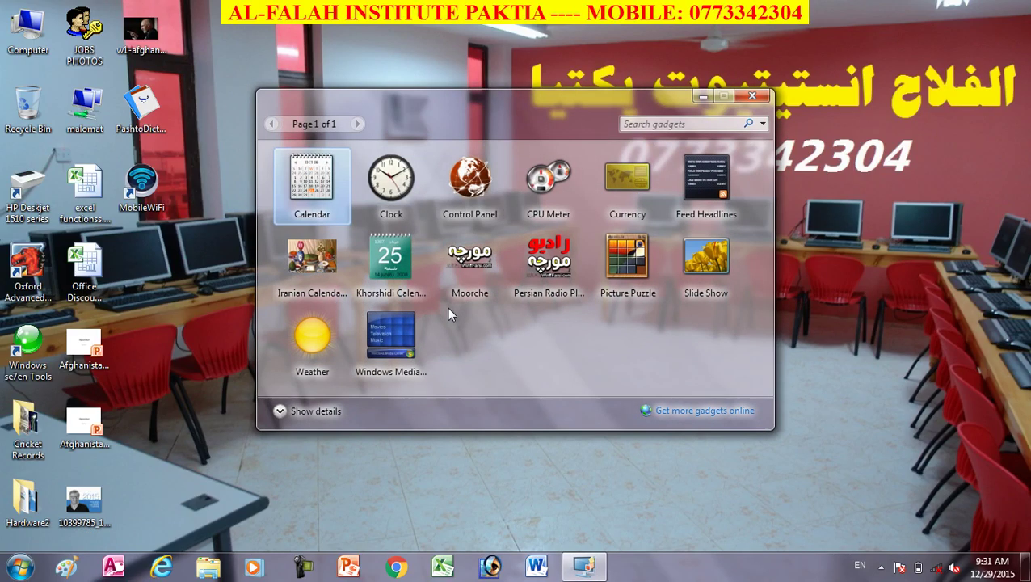
pyautogui.rightClick(390, 248)
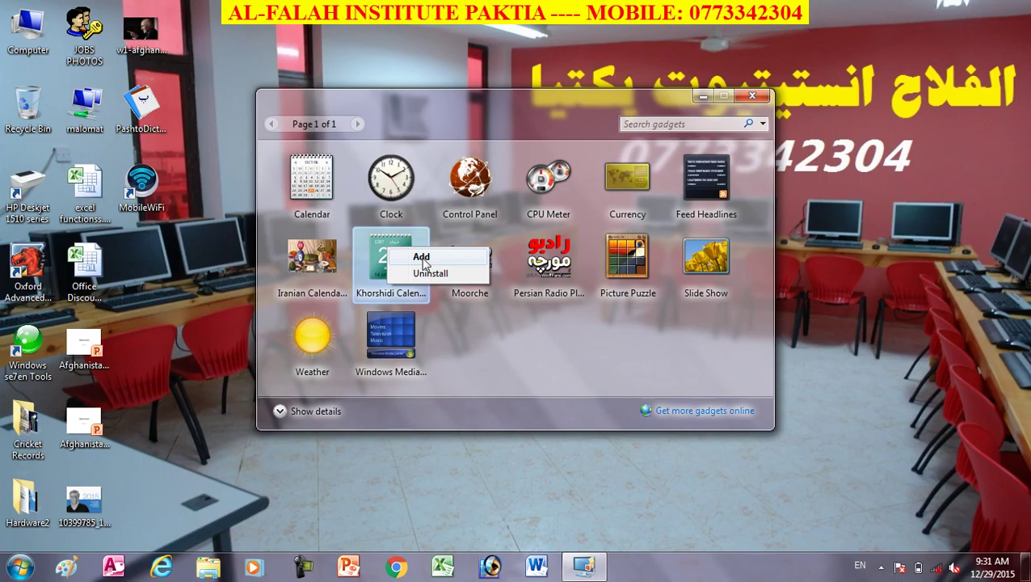
pyautogui.click(422, 258)
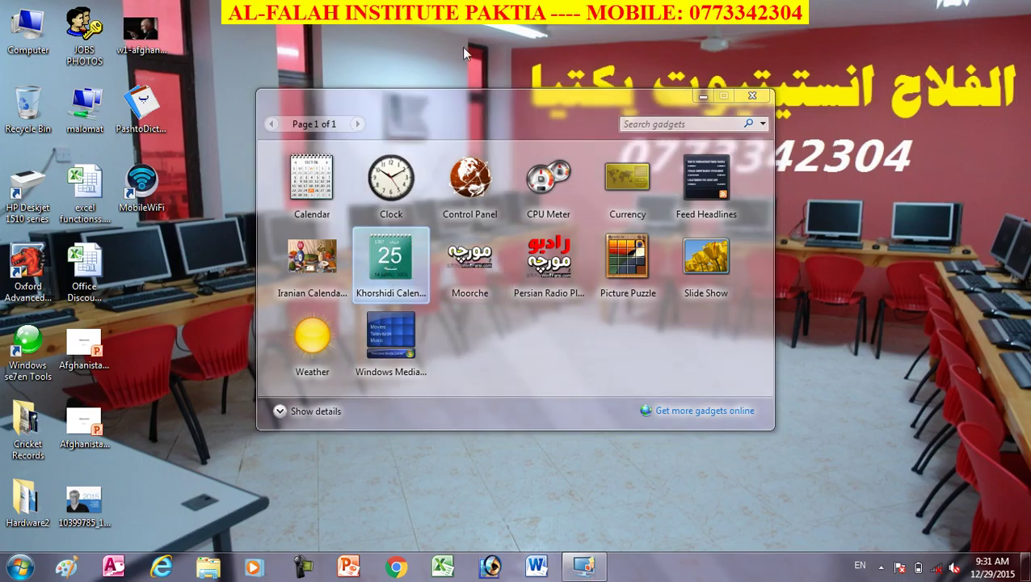
pyautogui.rightClick(418, 25)
pyautogui.click(455, 65)
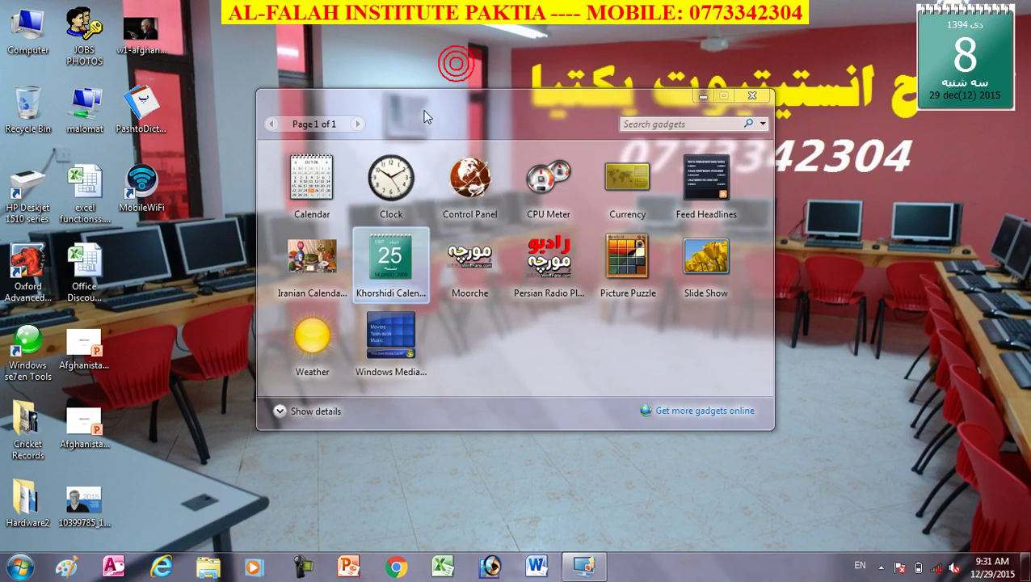
# Add the Clock gadget to the desktop and close the gadget gallery
pyautogui.rightClick(406, 194)
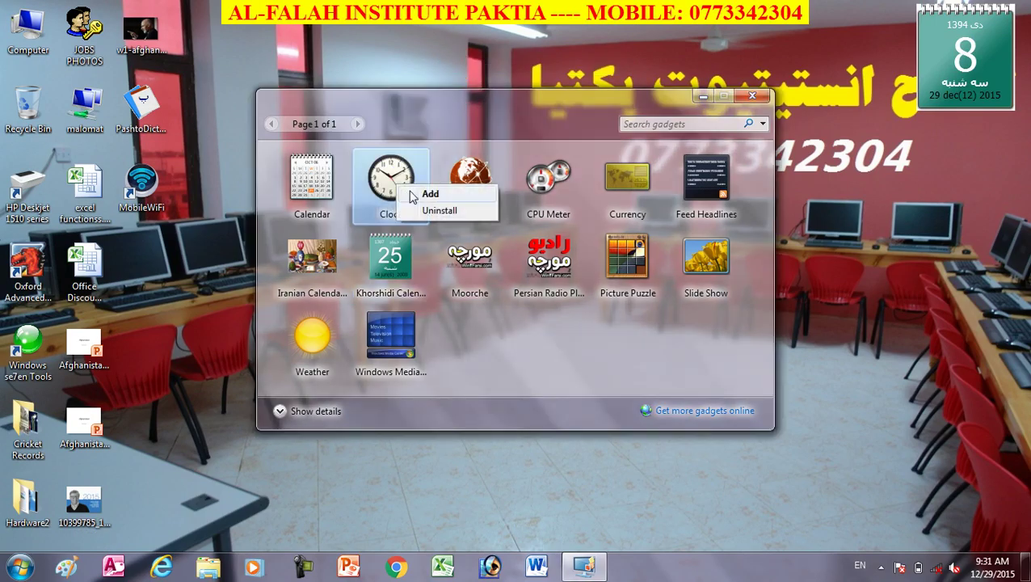
pyautogui.click(426, 196)
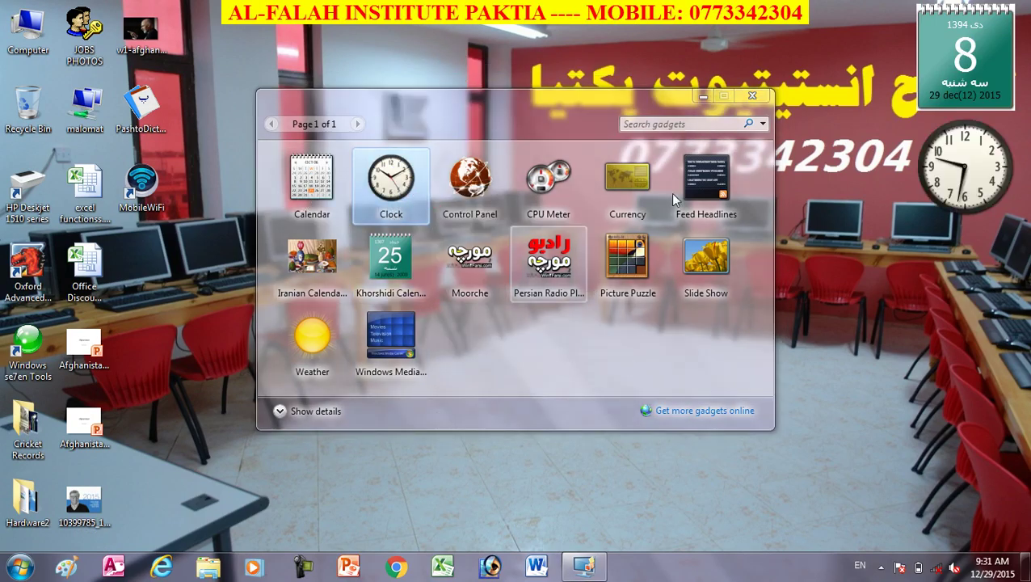
pyautogui.click(753, 97)
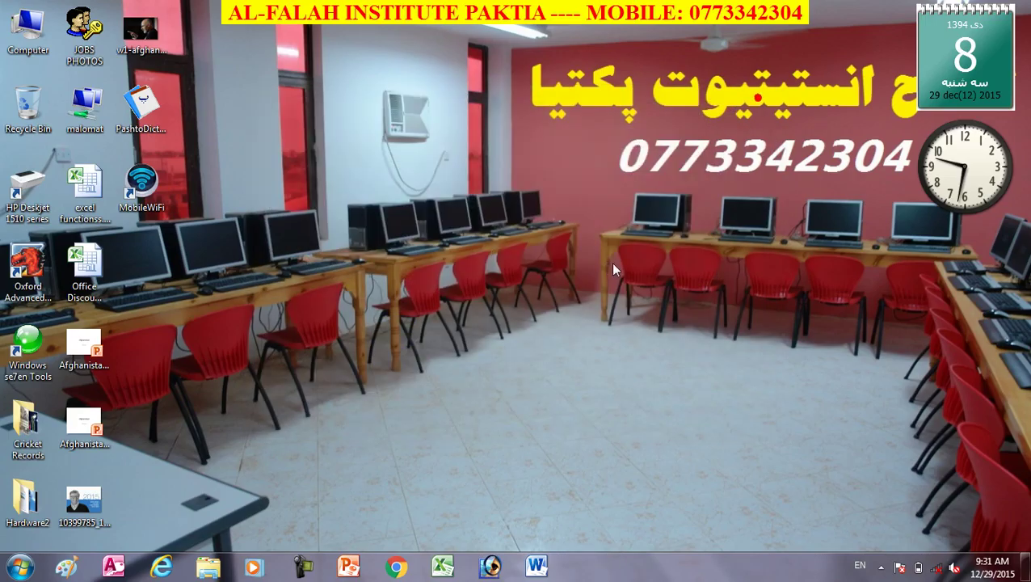
# Hide all desktop gadgets
pyautogui.rightClick(300, 37)
pyautogui.moveTo(404, 54)
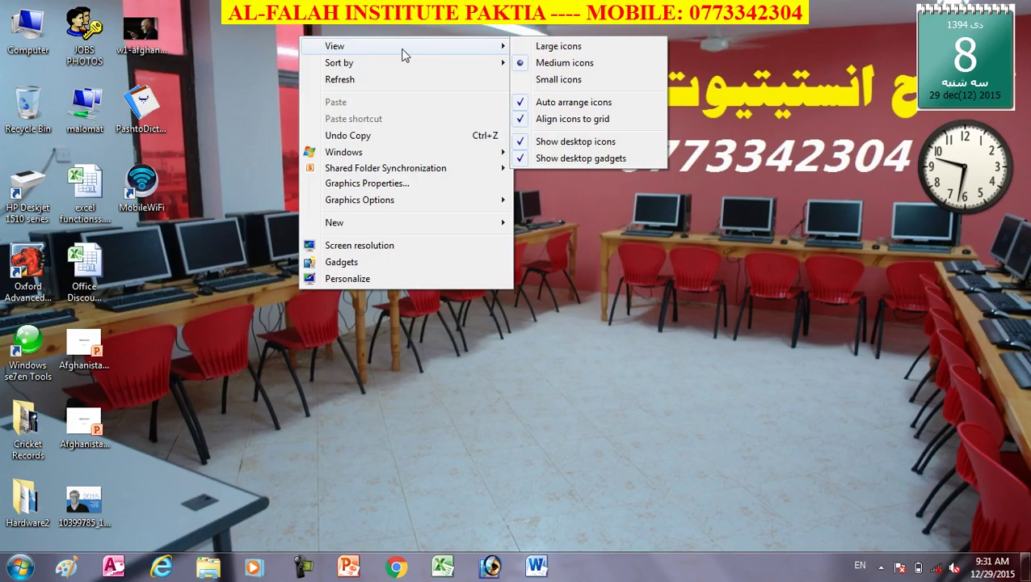
pyautogui.click(571, 159)
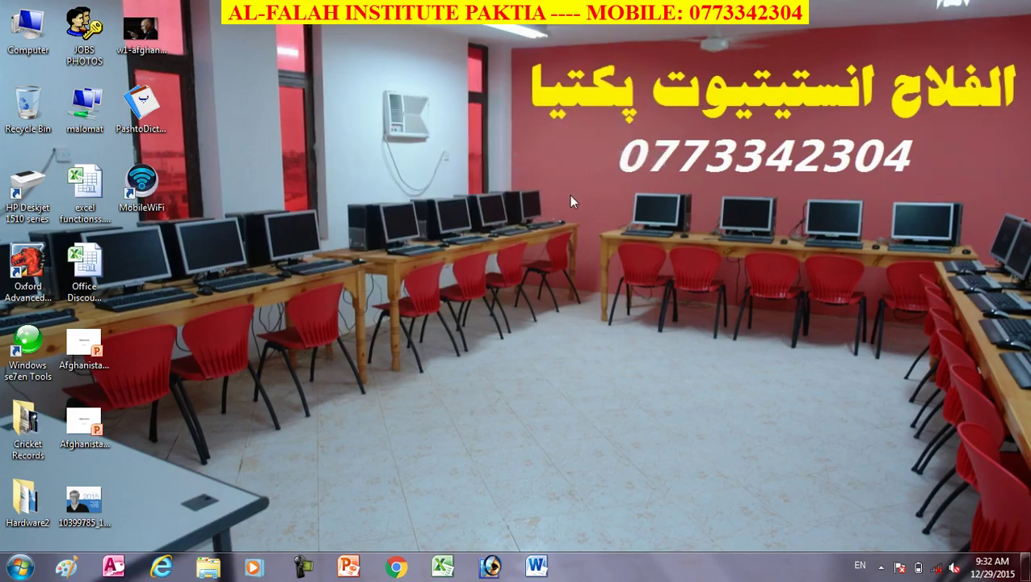
# Show the desktop gadgets again, reopening the gadget gallery and closing it
pyautogui.rightClick(428, 50)
pyautogui.moveTo(516, 61)
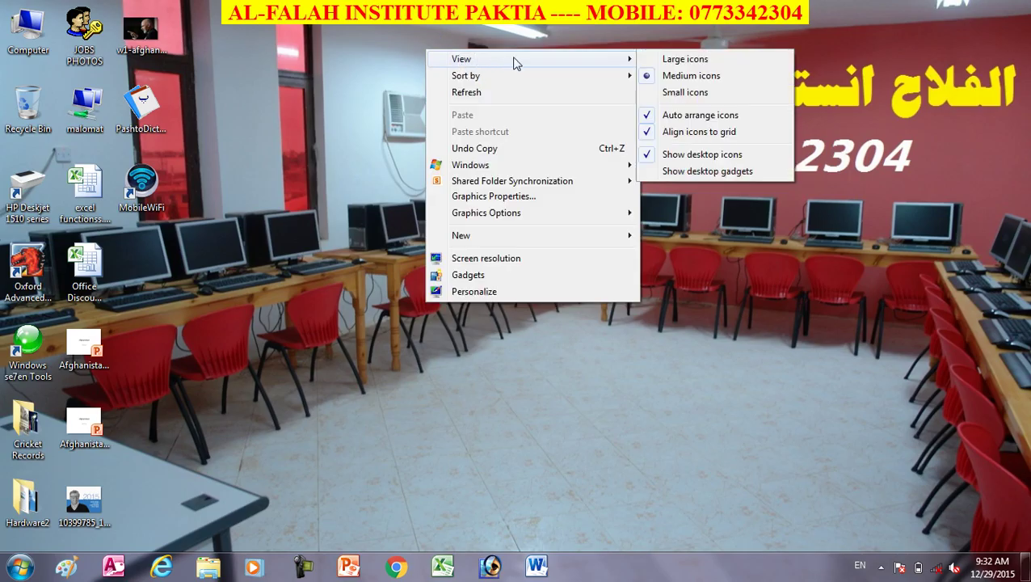
pyautogui.click(683, 171)
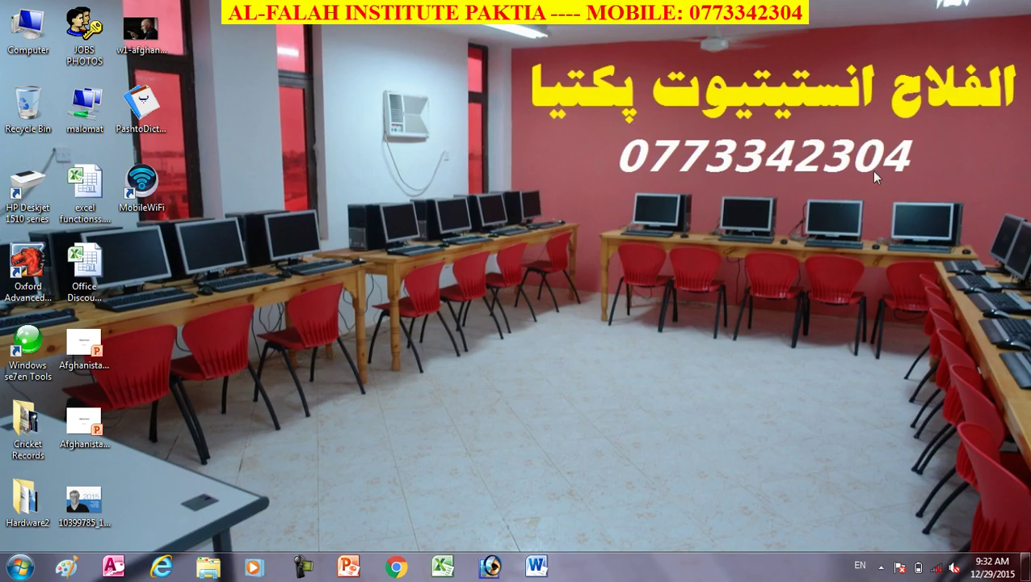
pyautogui.rightClick(394, 58)
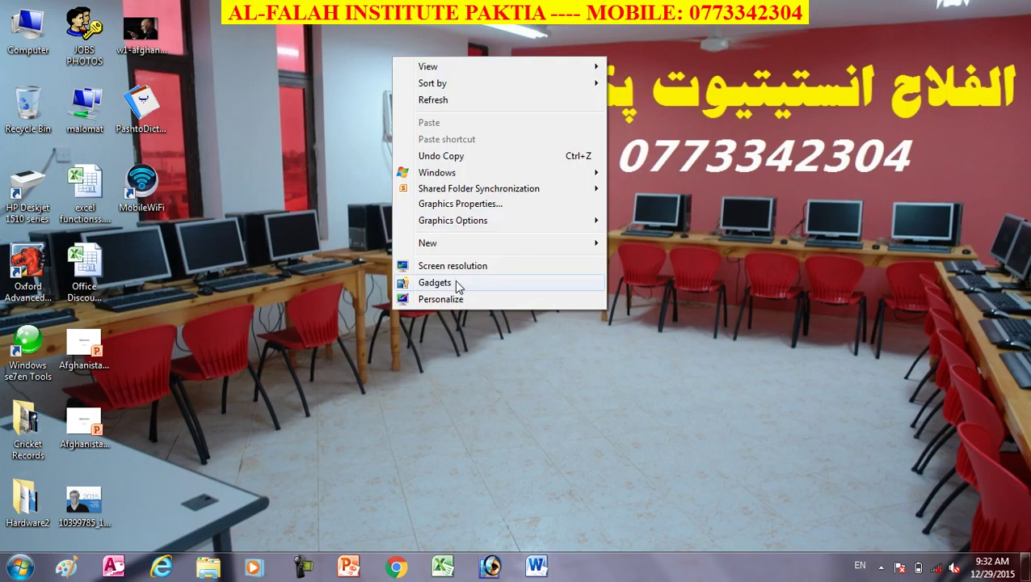
pyautogui.click(459, 283)
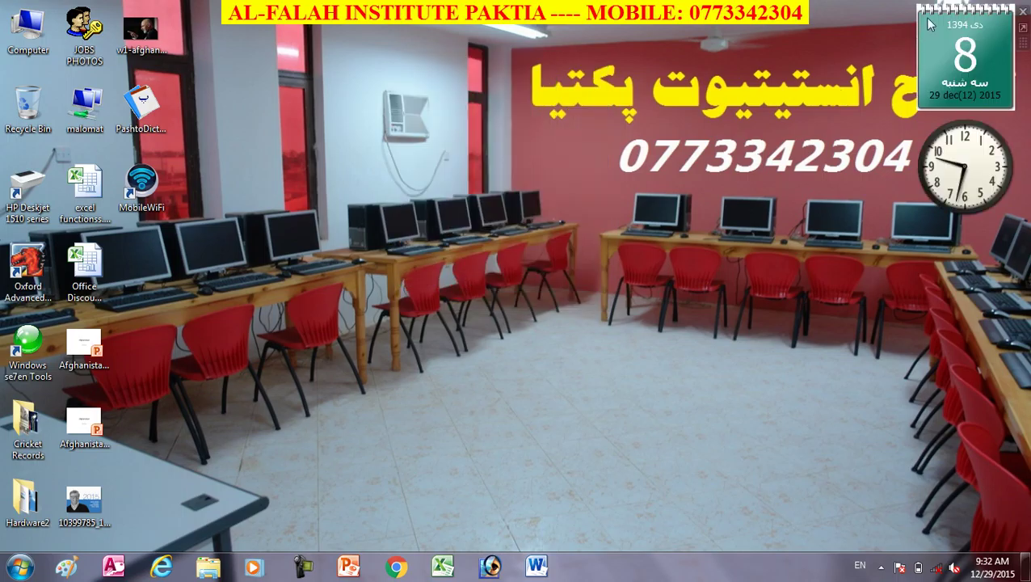
pyautogui.click(760, 88)
# Remove the Khorshidi Calendar and Clock gadgets from the desktop
pyautogui.click(1022, 11)
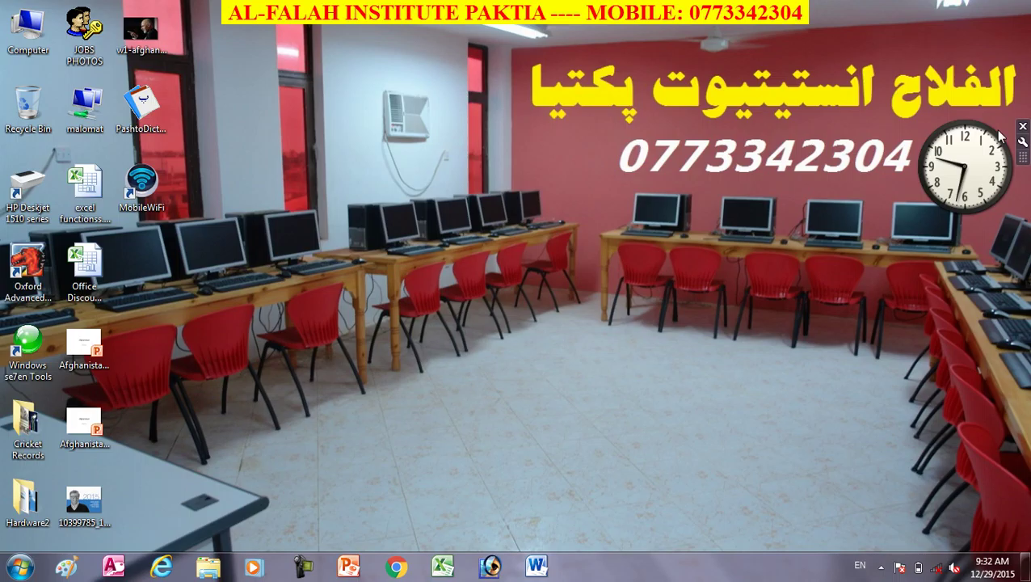
pyautogui.click(1022, 126)
# Sort the desktop icons by name
pyautogui.rightClick(375, 31)
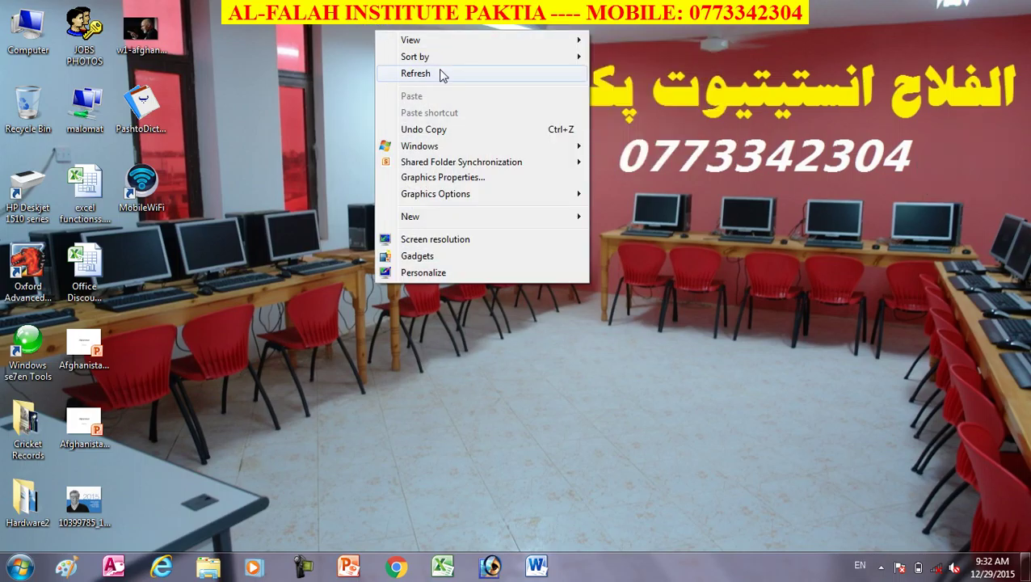
pyautogui.moveTo(436, 42)
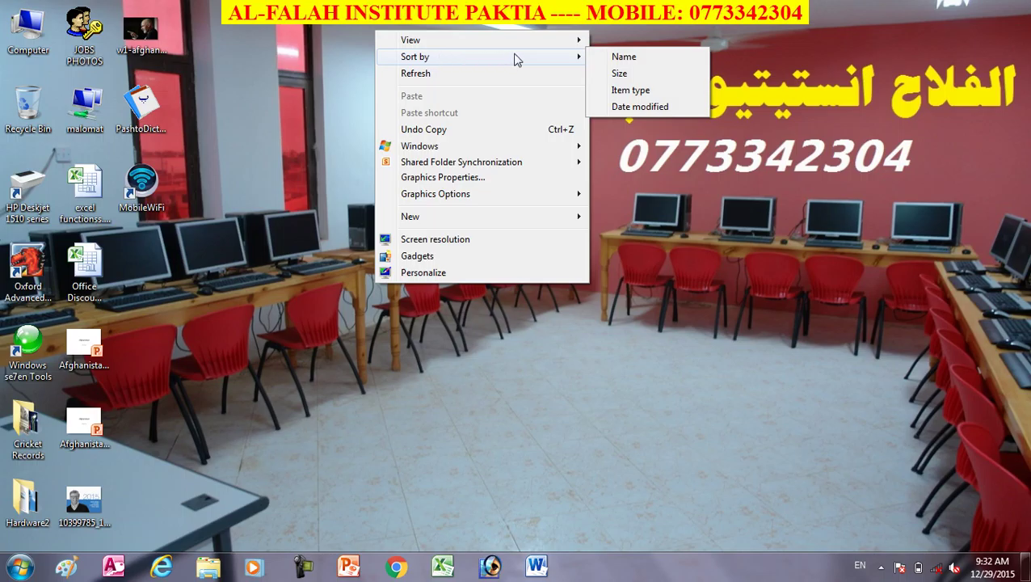
pyautogui.moveTo(473, 58)
pyautogui.click(620, 57)
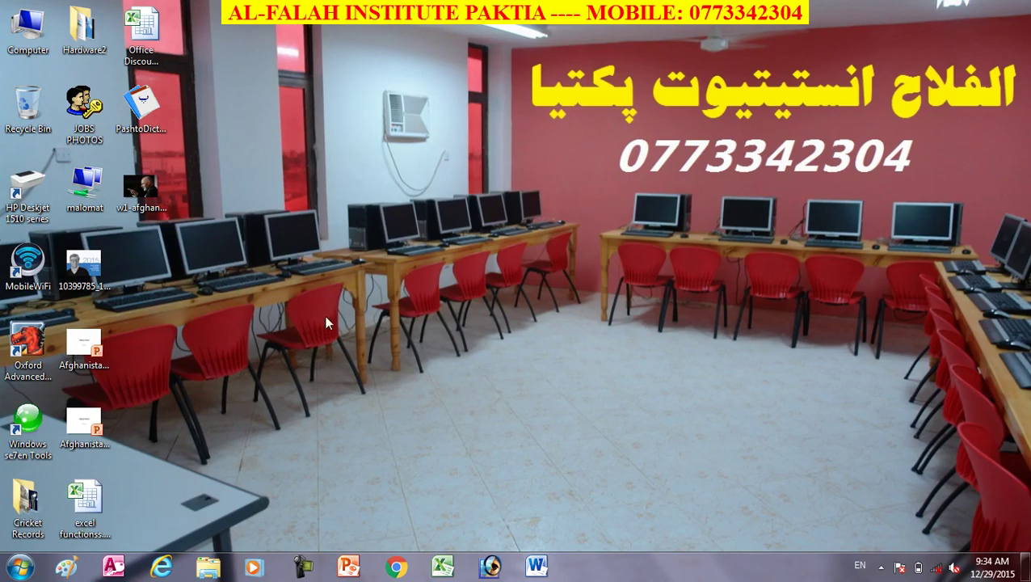
# Sort the desktop icons by name once more to reverse their order
pyautogui.rightClick(371, 51)
pyautogui.moveTo(541, 82)
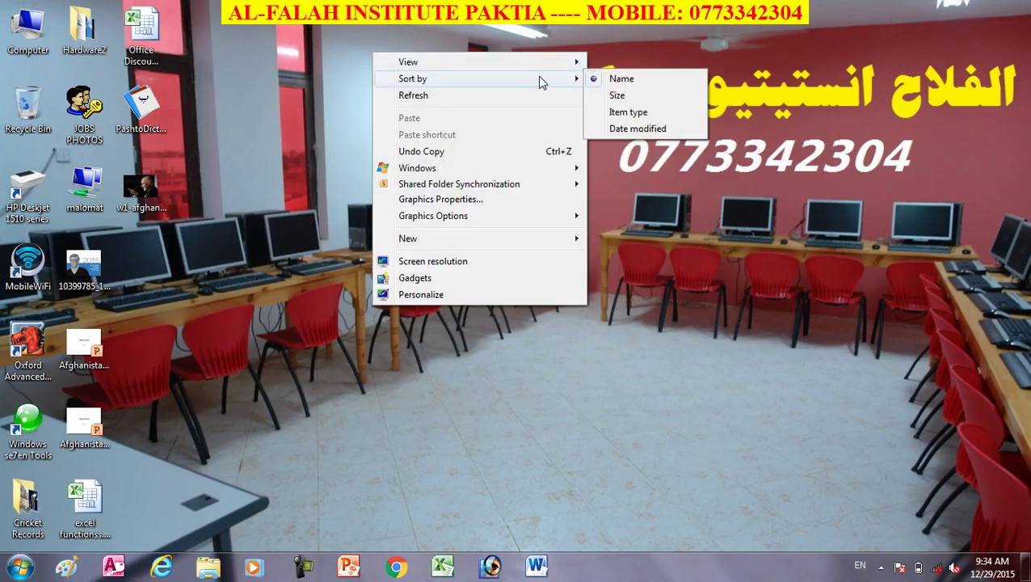
pyautogui.click(612, 80)
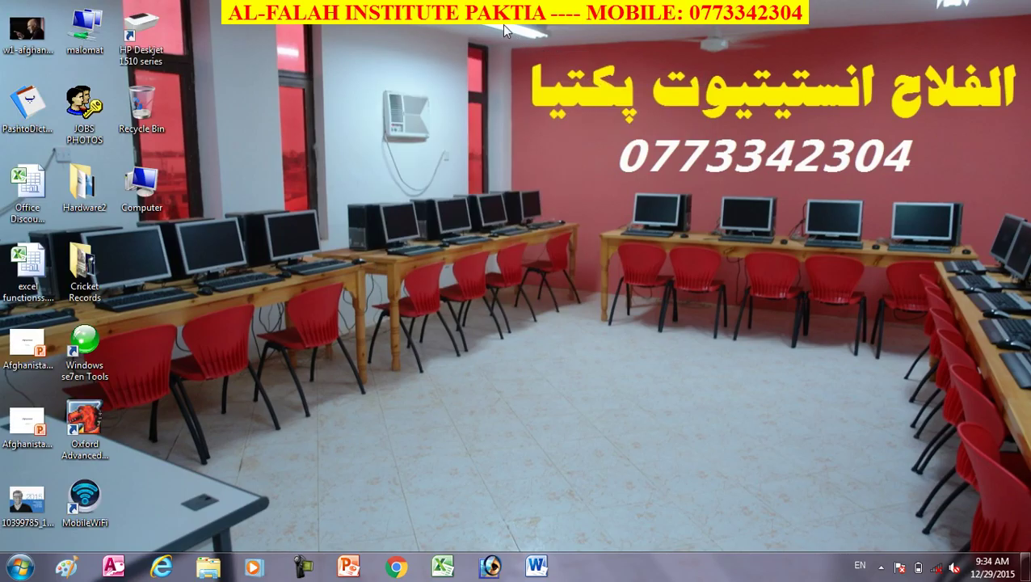
# Sort the desktop icons by size
pyautogui.rightClick(430, 29)
pyautogui.moveTo(532, 49)
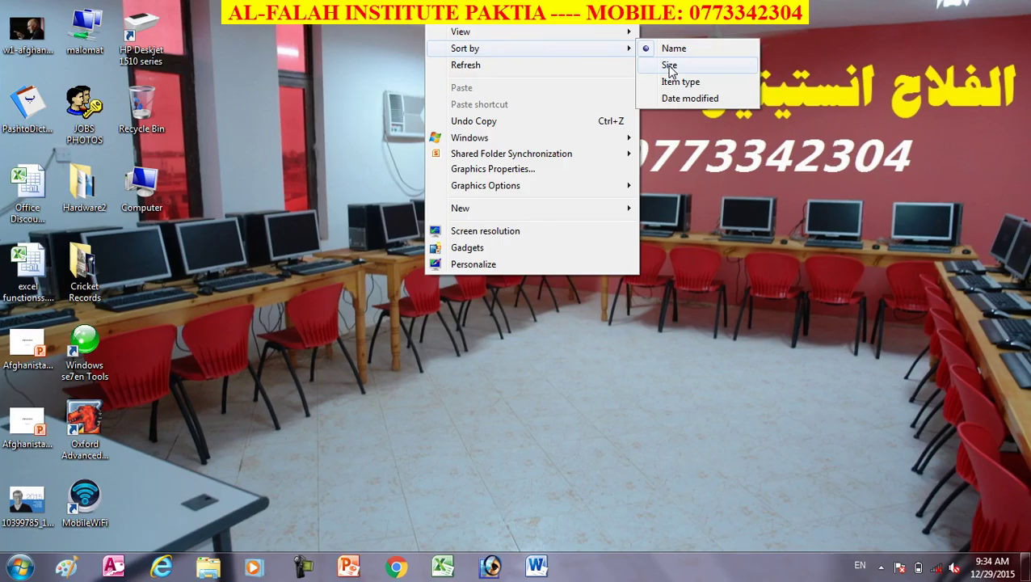
pyautogui.click(668, 66)
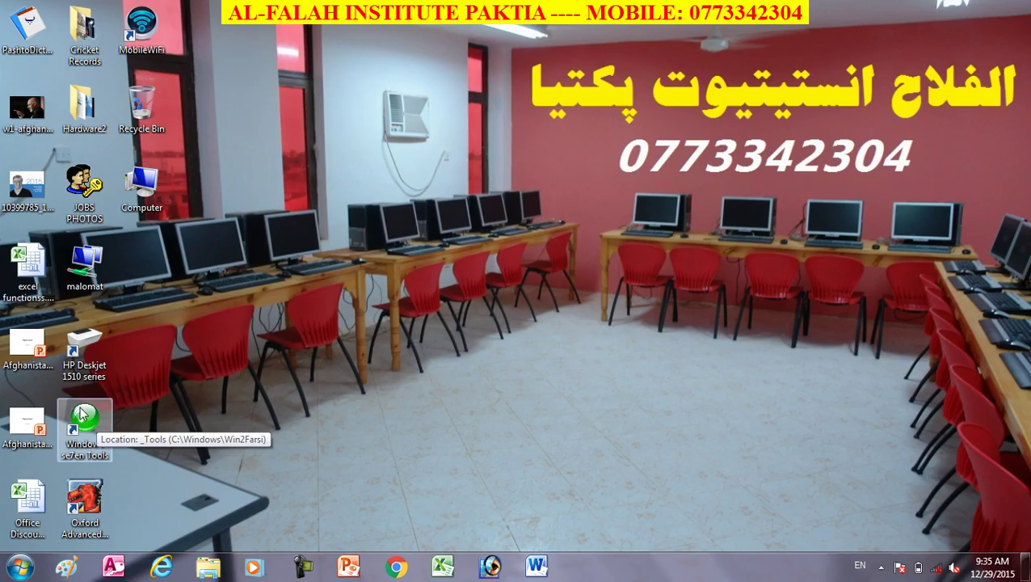
pyautogui.rightClick(341, 49)
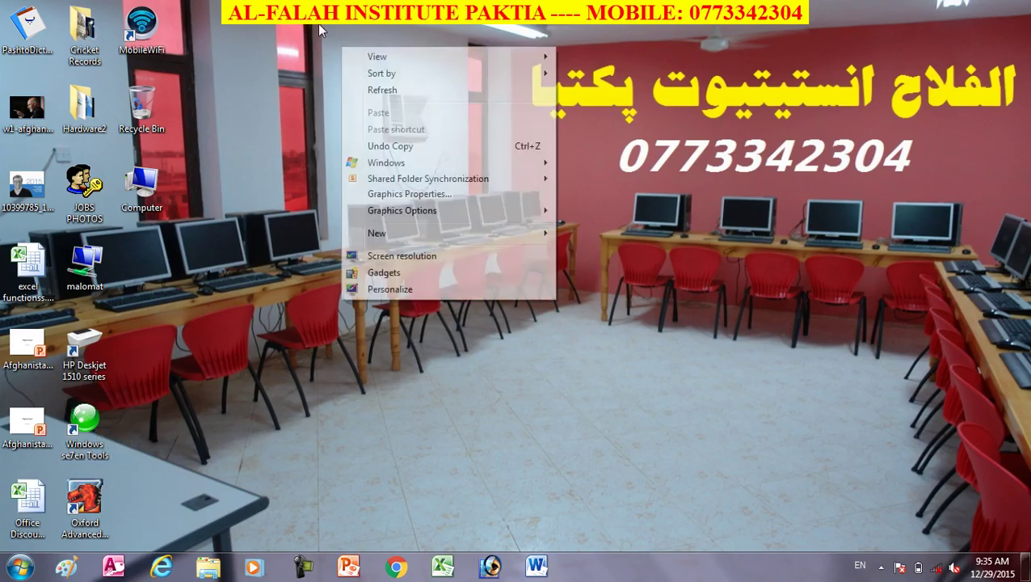
pyautogui.moveTo(469, 78)
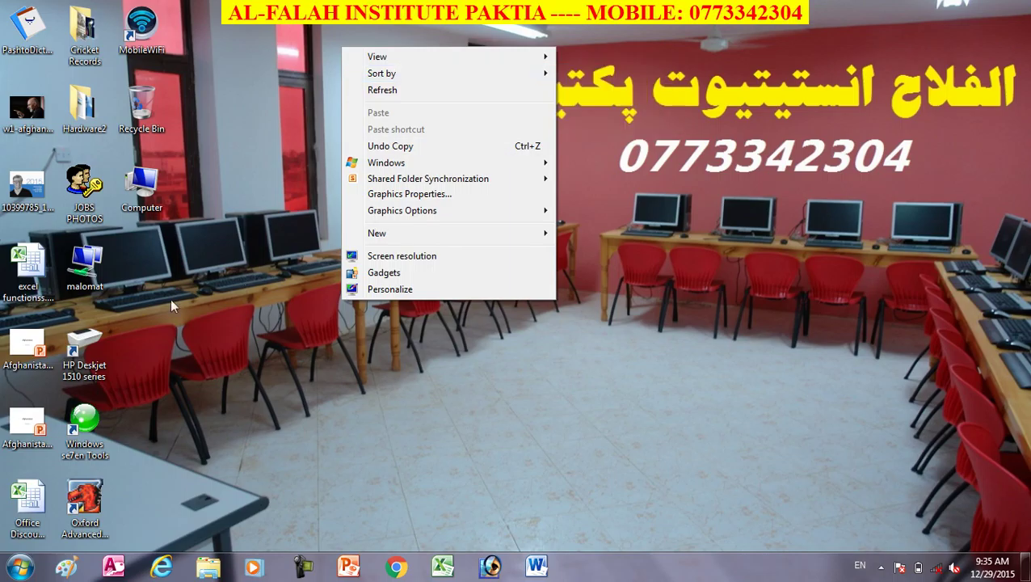
pyautogui.click(225, 337)
# Move Afghanistan.pptx below the Computer icon and select the nearby Excel and PowerPoint files one after another
pyautogui.moveTo(26, 436); pyautogui.dragTo(165, 275)
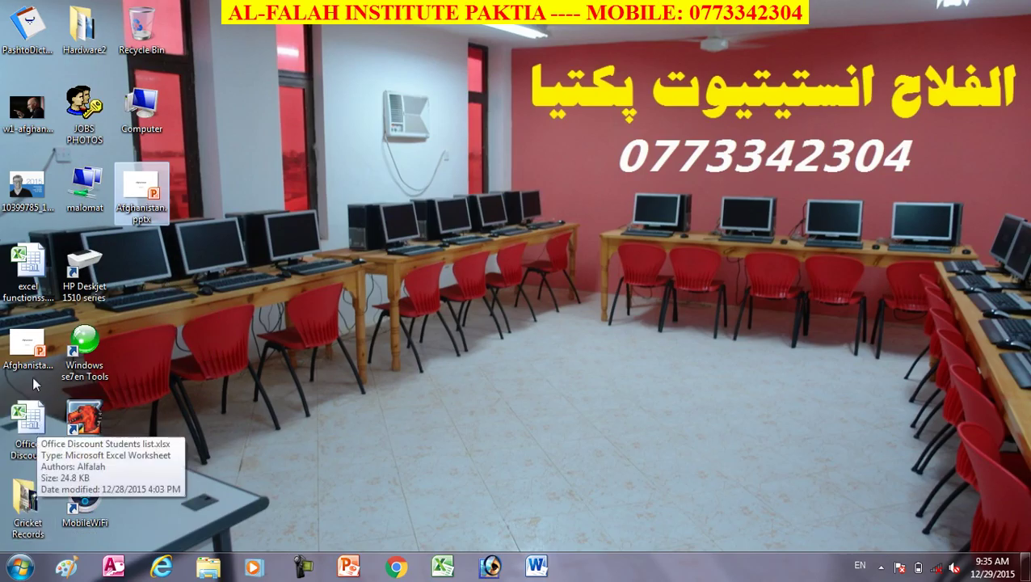
pyautogui.click(30, 274)
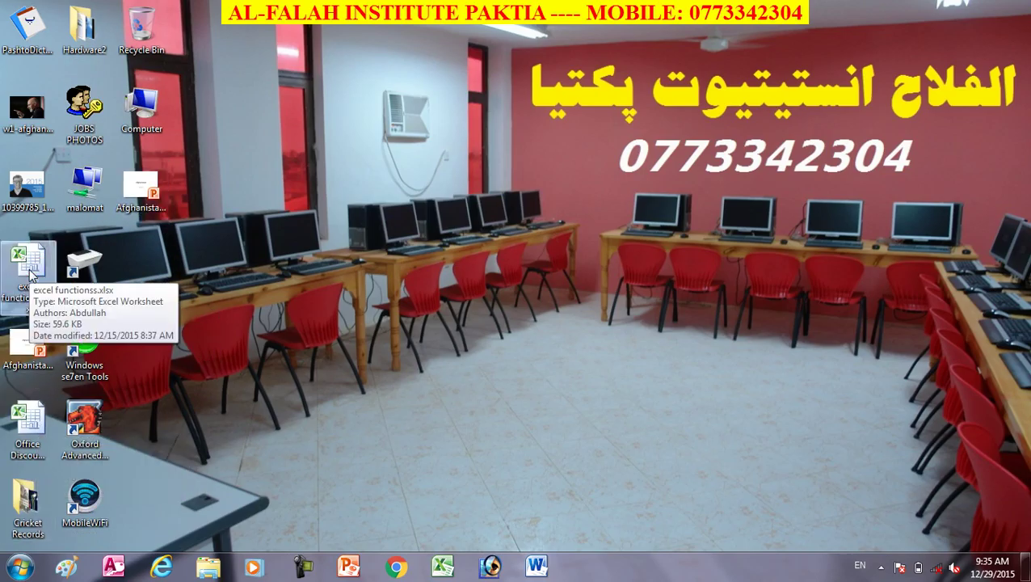
pyautogui.click(30, 419)
pyautogui.click(32, 344)
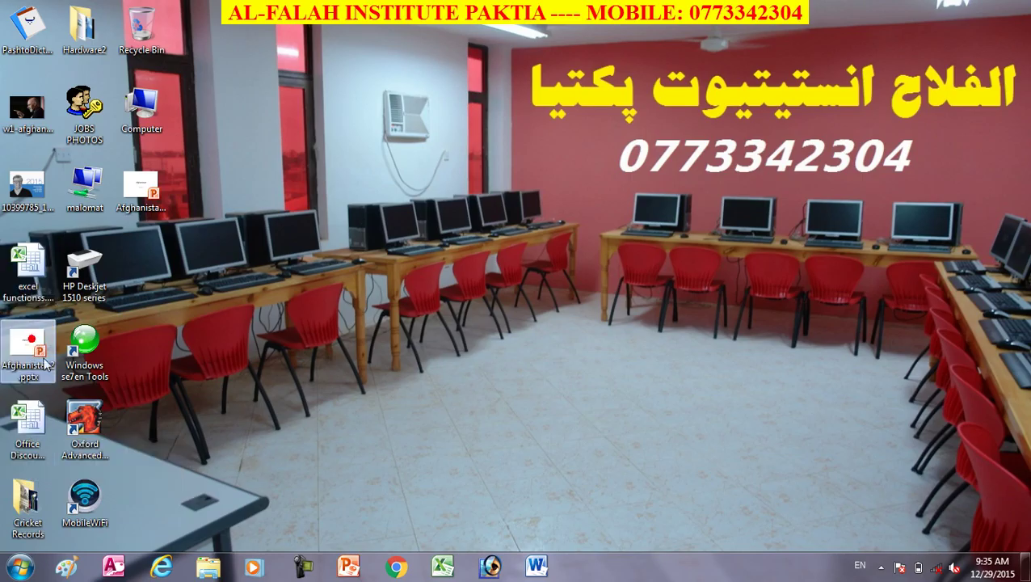
pyautogui.click(142, 190)
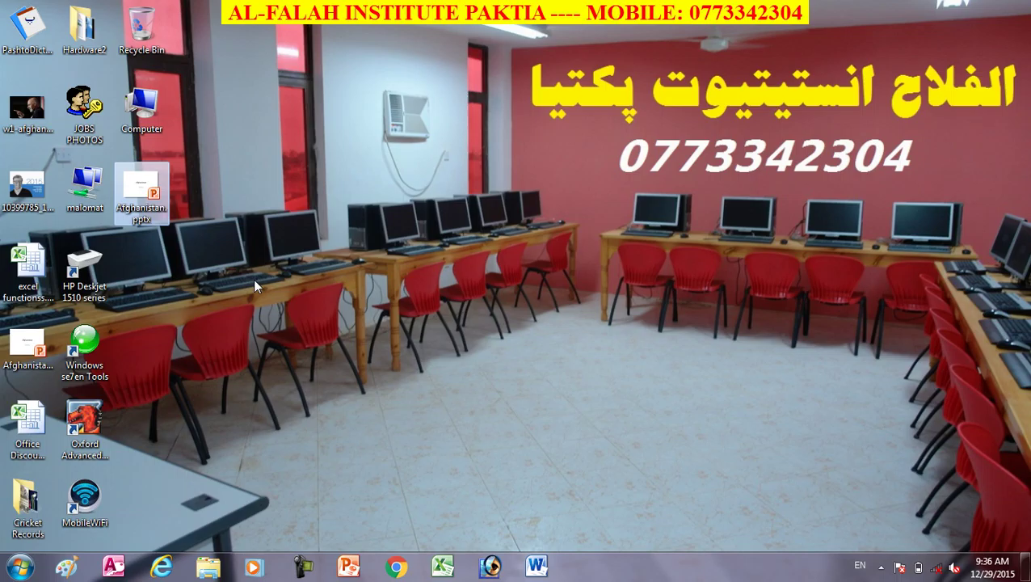
# Sort the desktop icons by item type
pyautogui.rightClick(328, 25)
pyautogui.moveTo(398, 52)
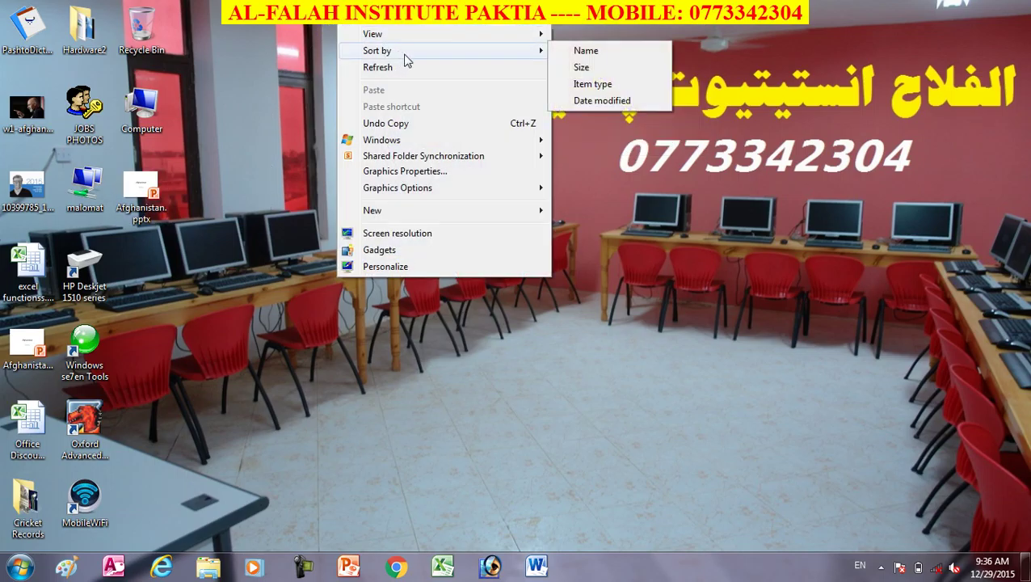
pyautogui.click(593, 85)
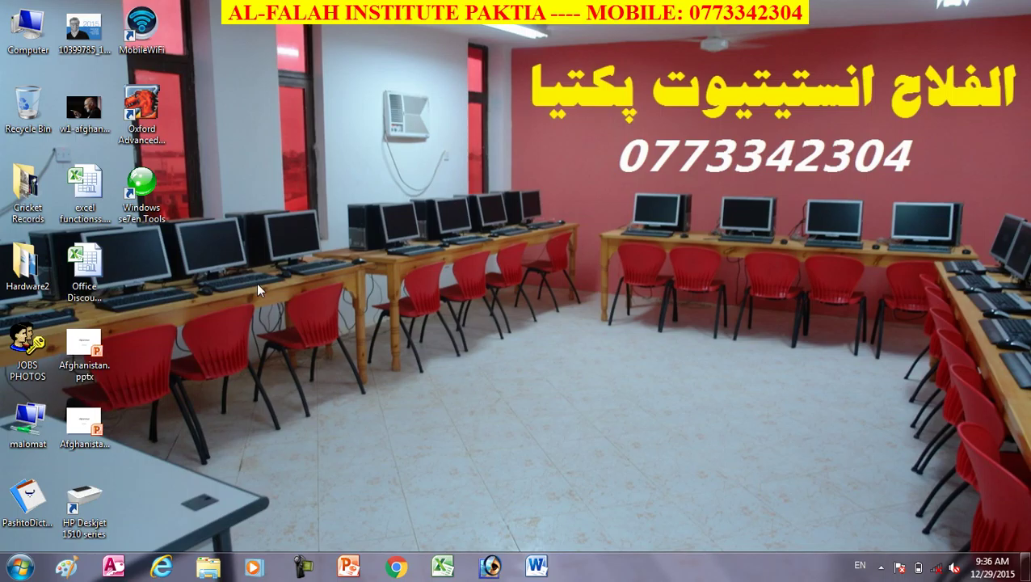
pyautogui.rightClick(347, 18)
pyautogui.moveTo(409, 45)
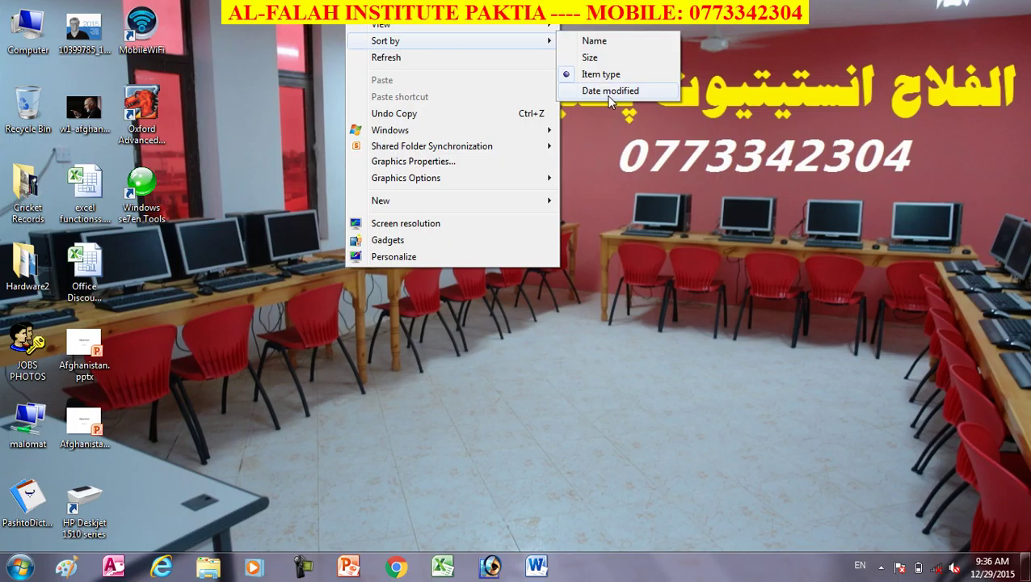
pyautogui.click(318, 341)
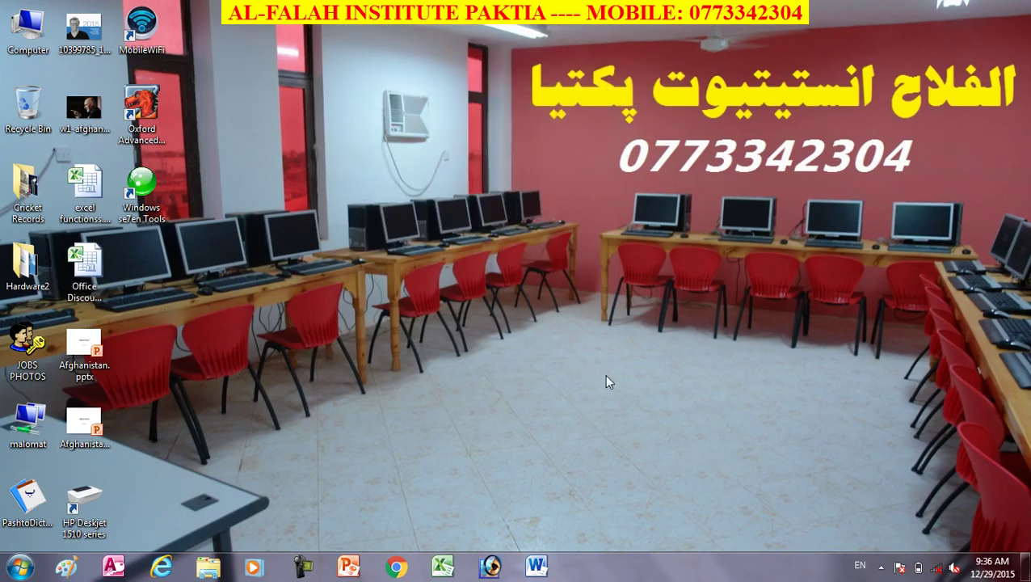
# Sort the desktop icons by date modified and select the Office Discount Students list file
pyautogui.rightClick(411, 103)
pyautogui.moveTo(494, 132)
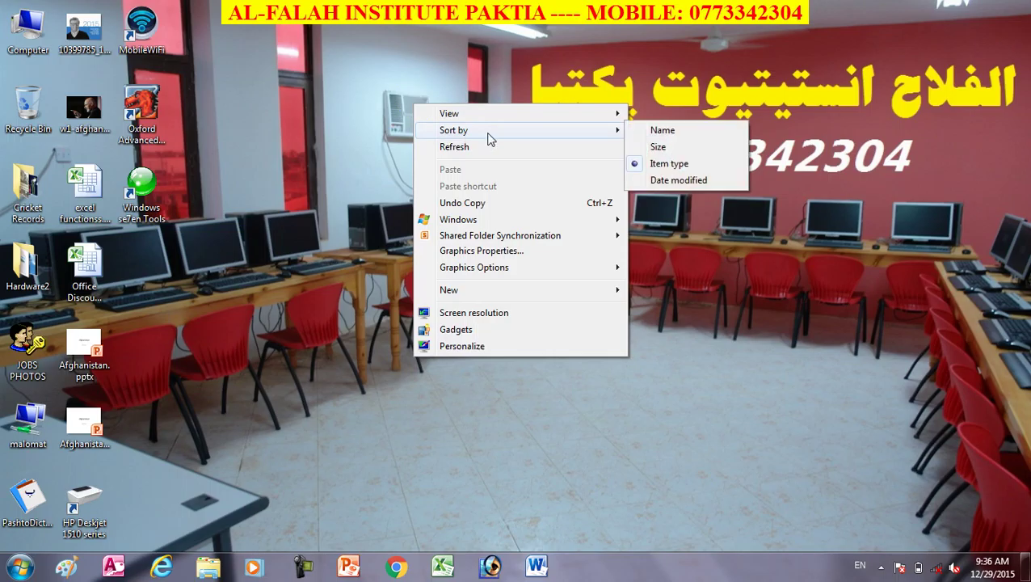
pyautogui.click(685, 181)
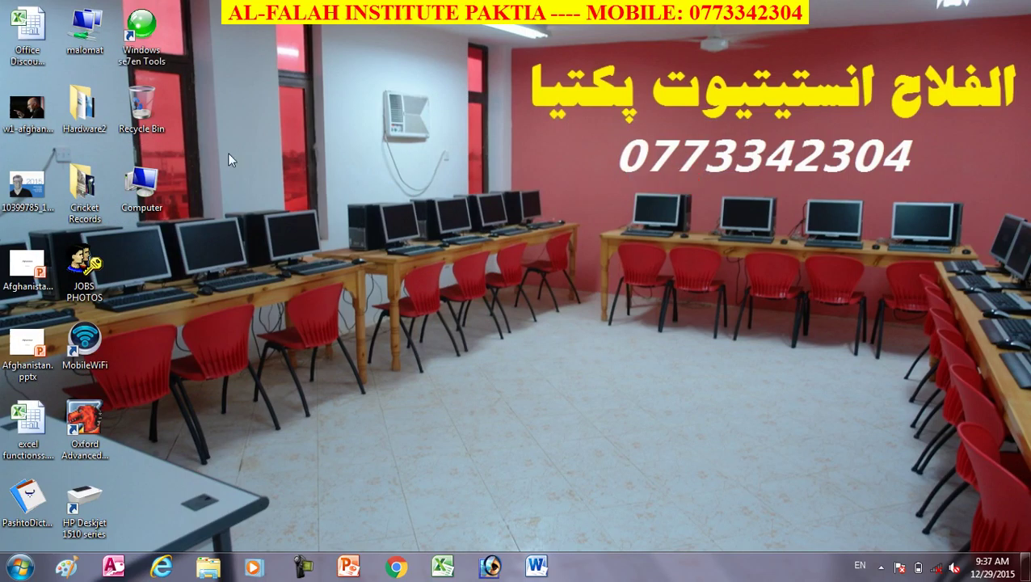
pyautogui.click(37, 32)
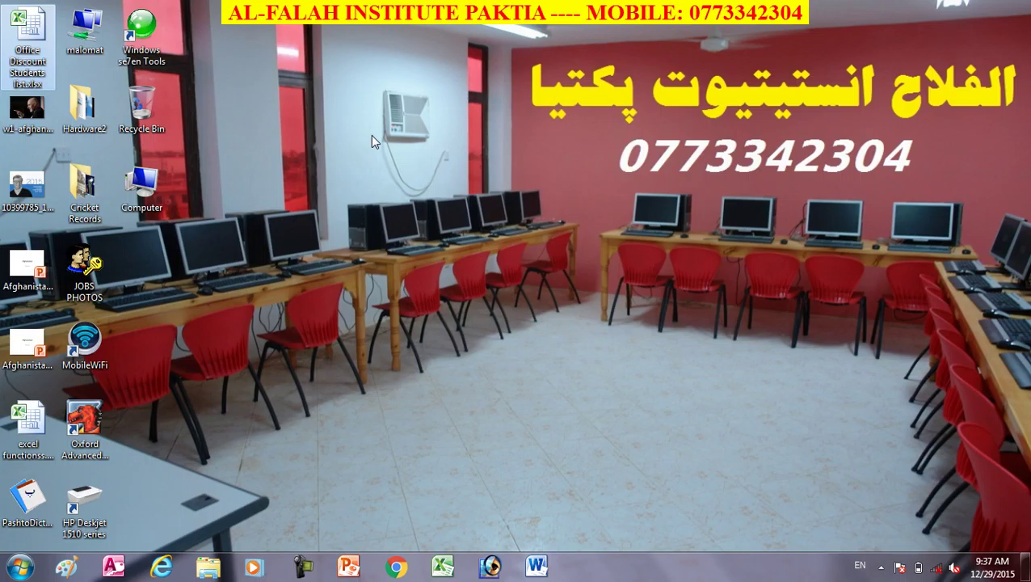
# Review the desktop sort options and refresh the desktop
pyautogui.rightClick(293, 92)
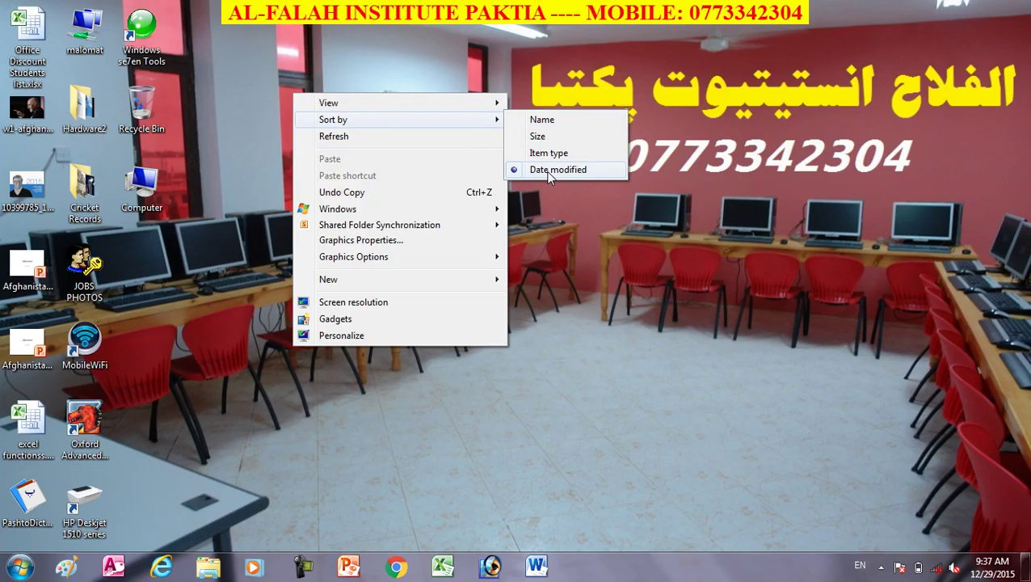
pyautogui.click(363, 143)
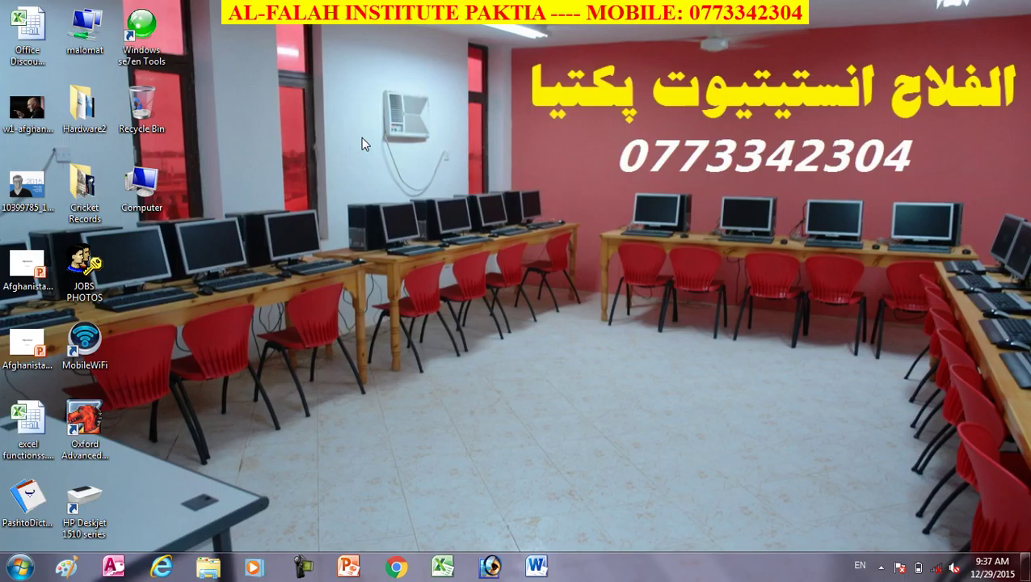
pyautogui.rightClick(368, 28)
pyautogui.click(403, 72)
pyautogui.rightClick(368, 57)
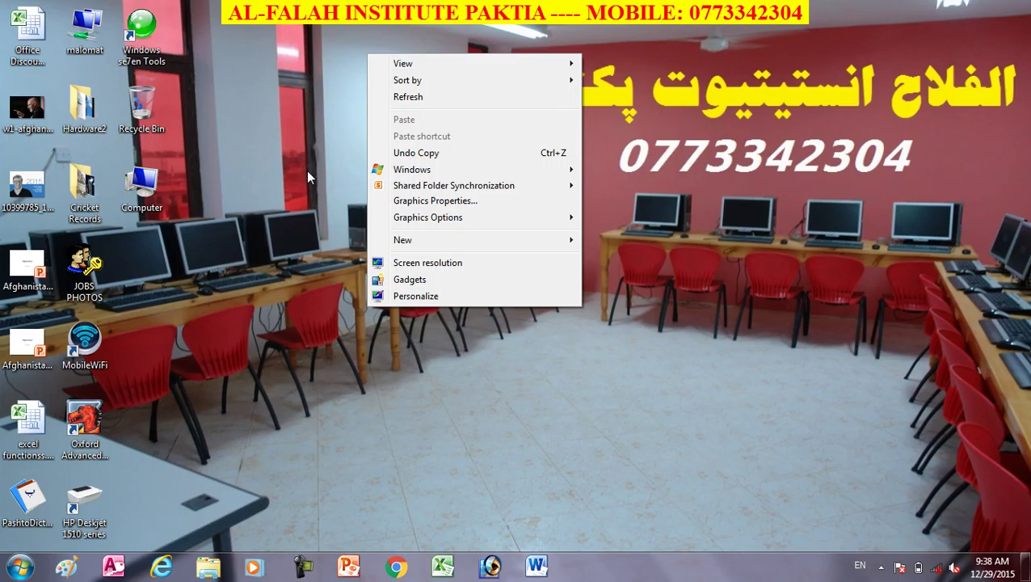
pyautogui.click(496, 390)
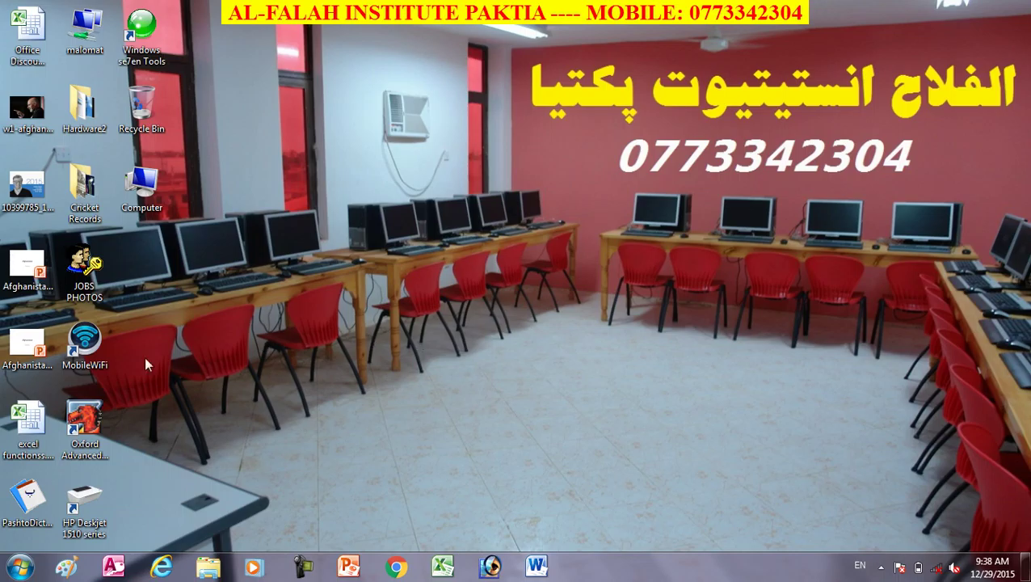
pyautogui.click(14, 570)
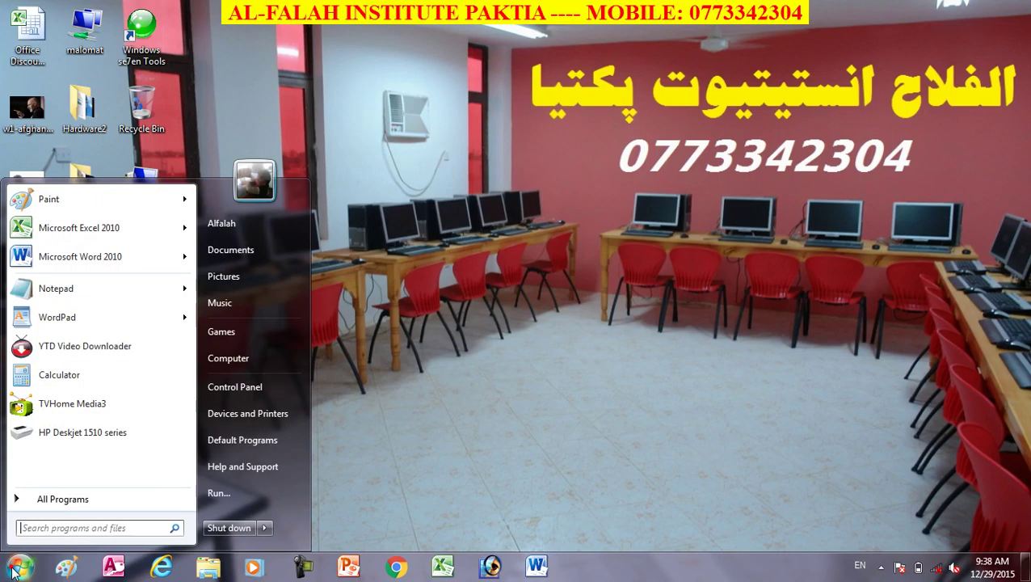
pyautogui.press('Escape')
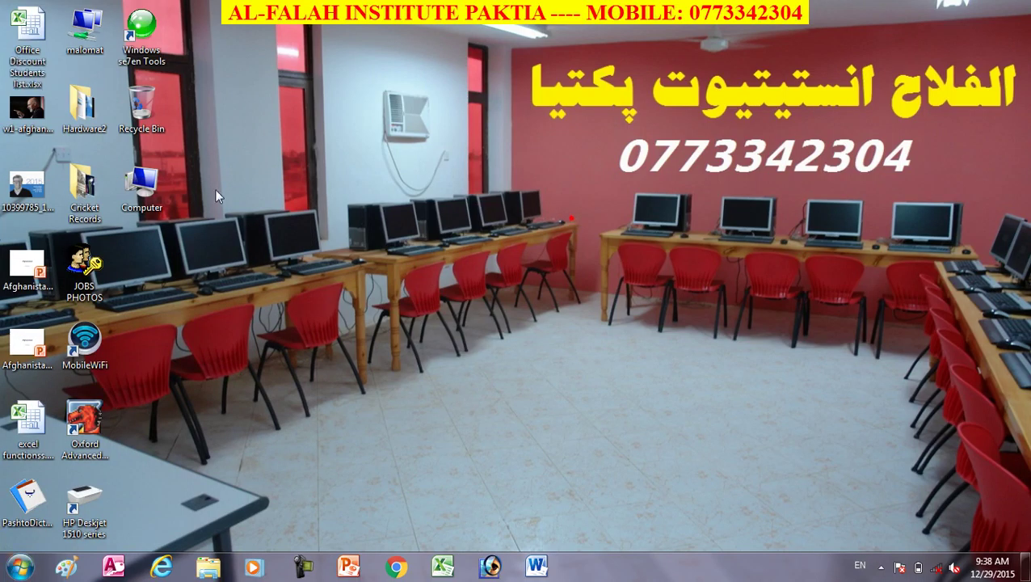
pyautogui.doubleClick(89, 109)
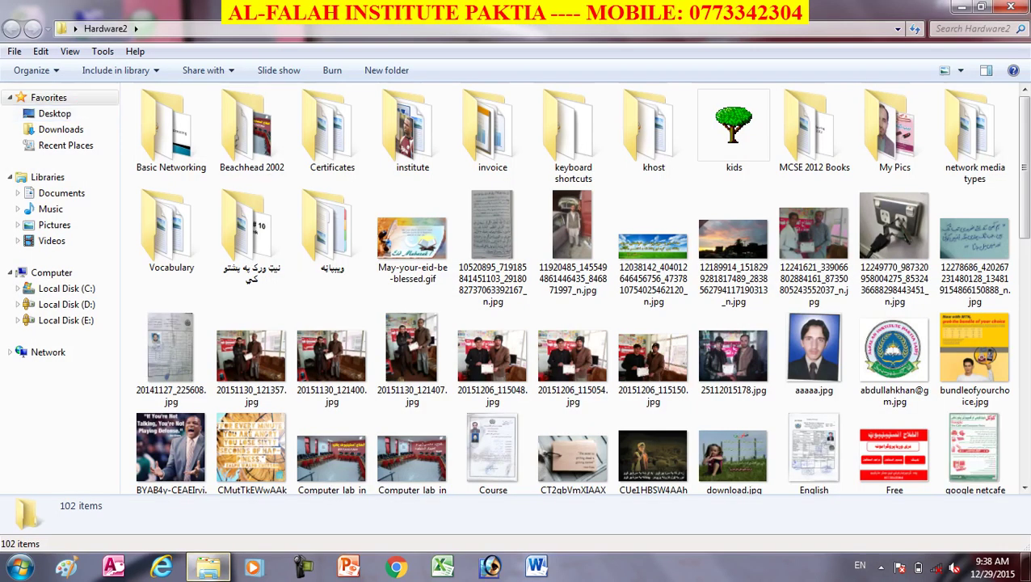
pyautogui.click(1011, 7)
# Copy Lighthouse.jpg from the Sample Pictures folder of the Pictures library and return to the desktop
pyautogui.click(29, 570)
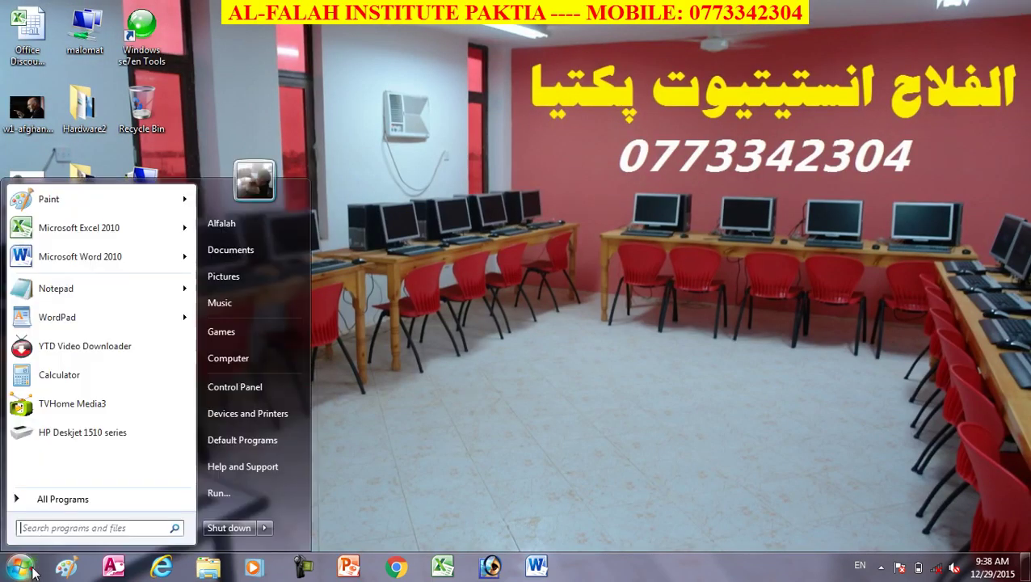
pyautogui.click(249, 275)
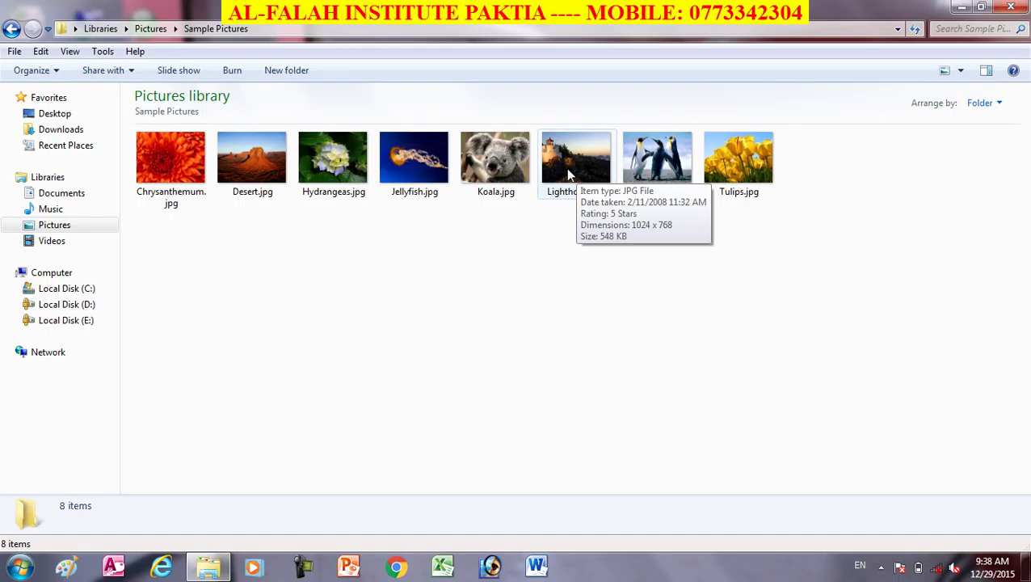
pyautogui.rightClick(568, 171)
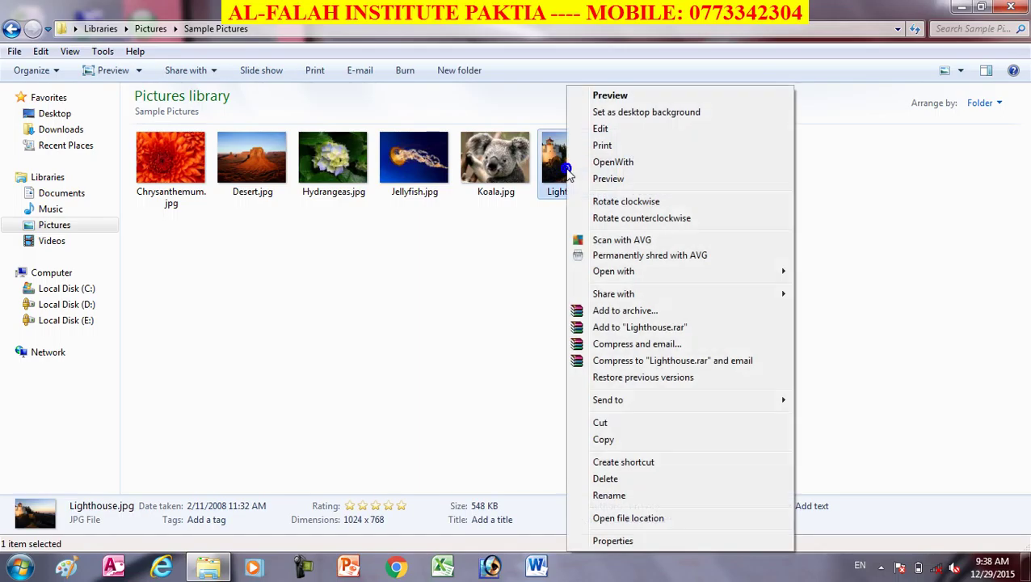
pyautogui.click(617, 443)
pyautogui.click(1011, 6)
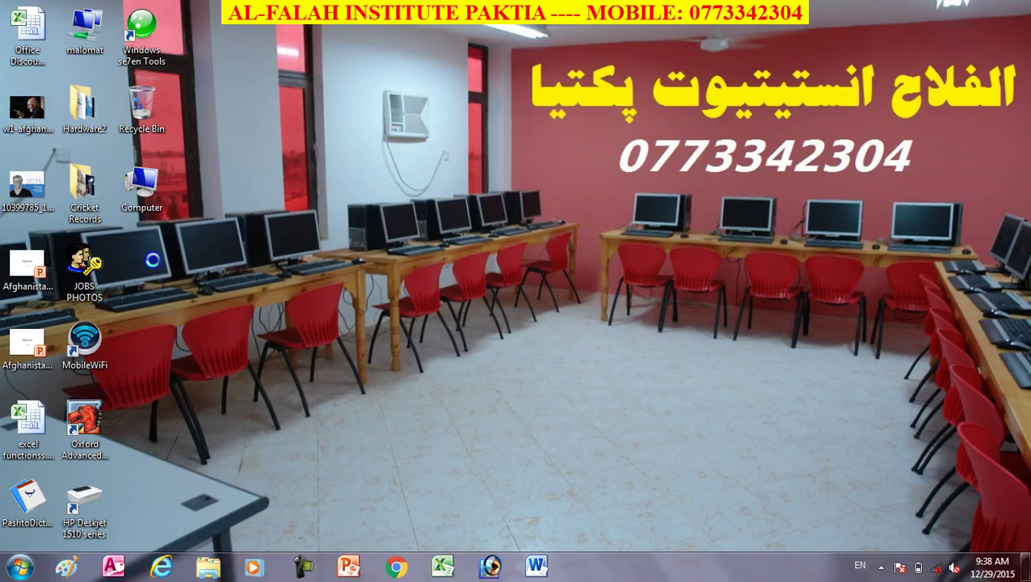
# Paste the copied Lighthouse.jpg onto the desktop as a full file and also as a shortcut
pyautogui.rightClick(153, 260)
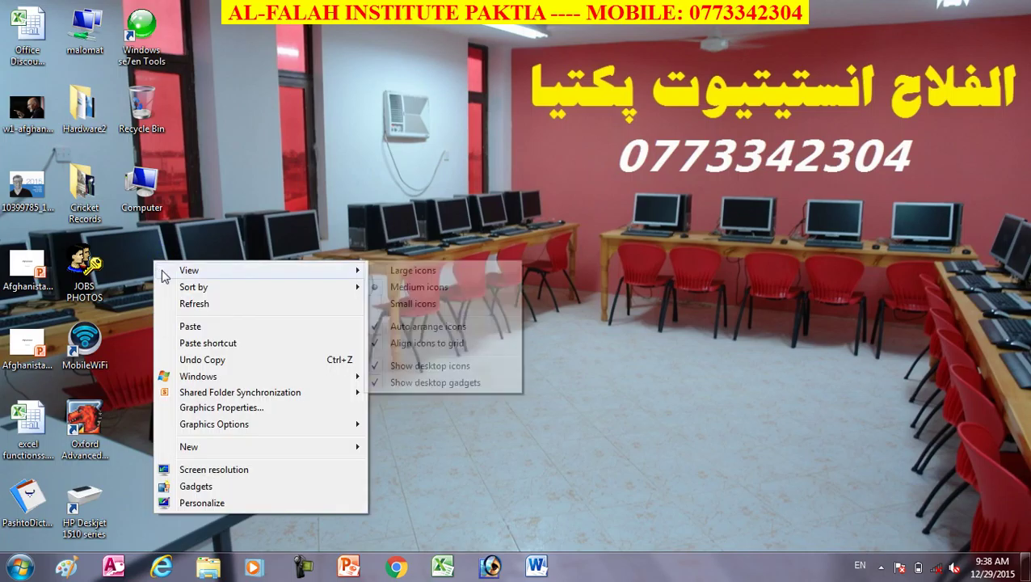
pyautogui.click(202, 332)
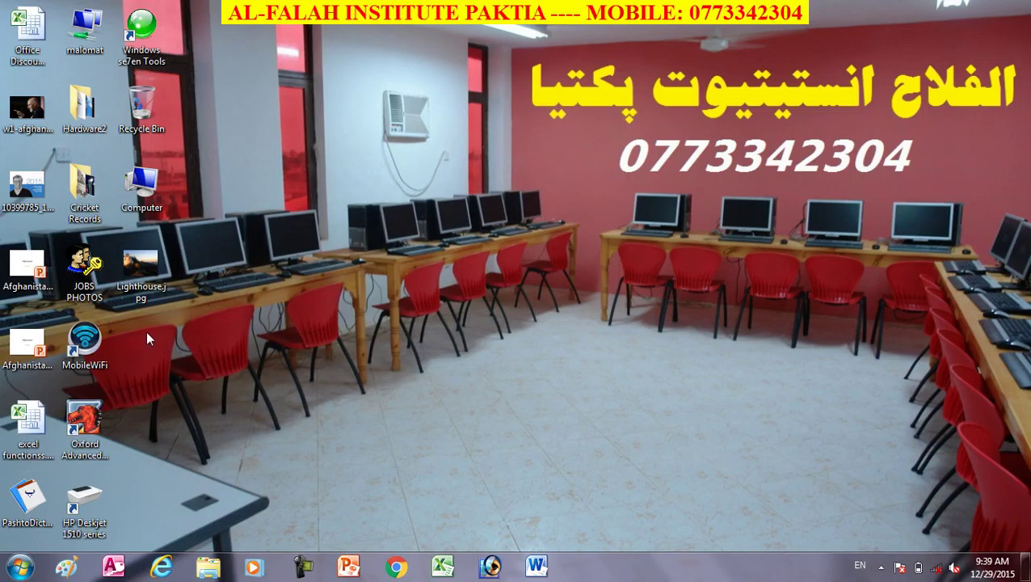
pyautogui.rightClick(147, 332)
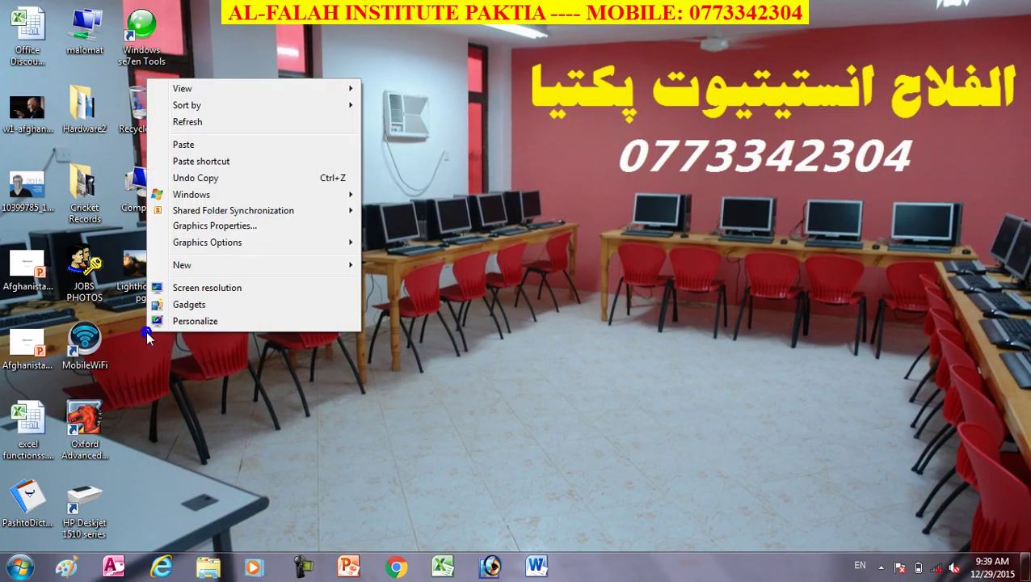
pyautogui.click(201, 162)
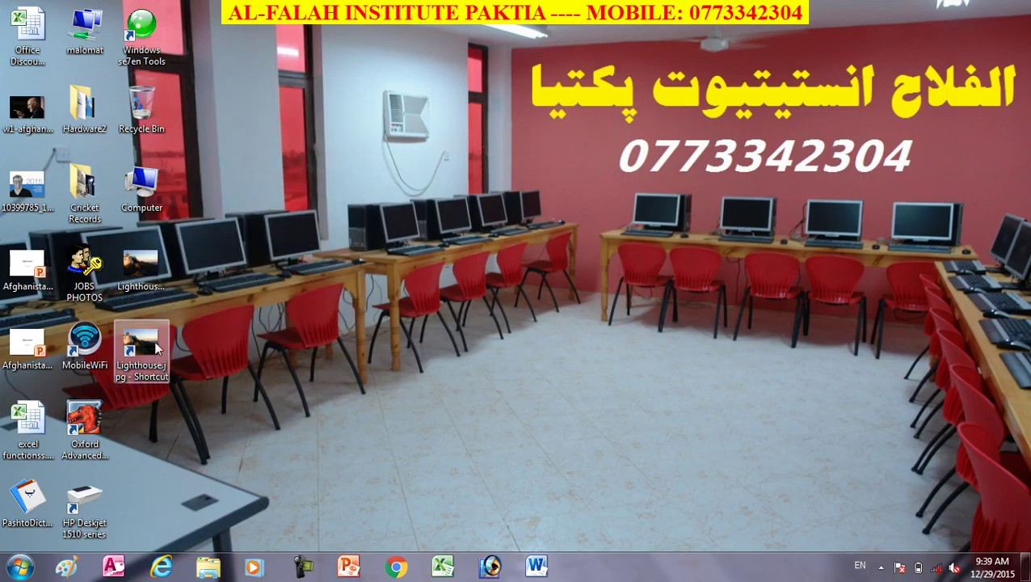
# View the pasted Lighthouse.jpg and its shortcut one after another in the photo viewer, closing each image
pyautogui.click(142, 270)
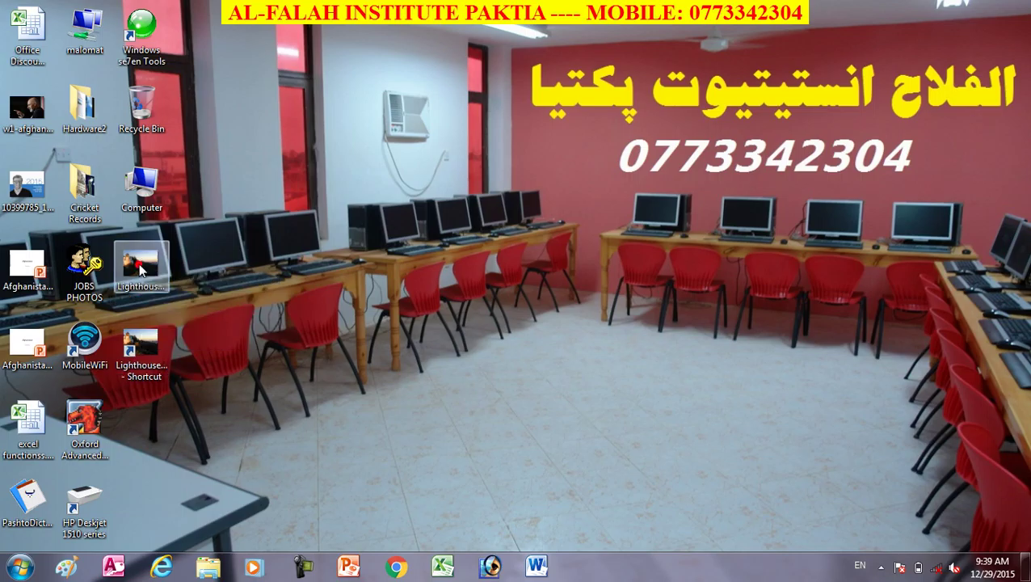
pyautogui.doubleClick(141, 269)
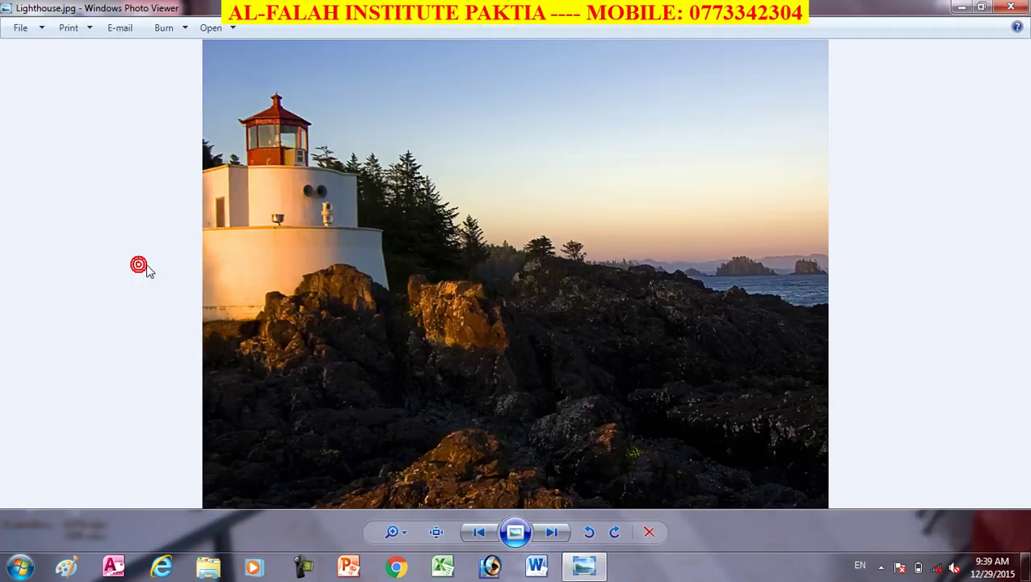
pyautogui.click(1009, 7)
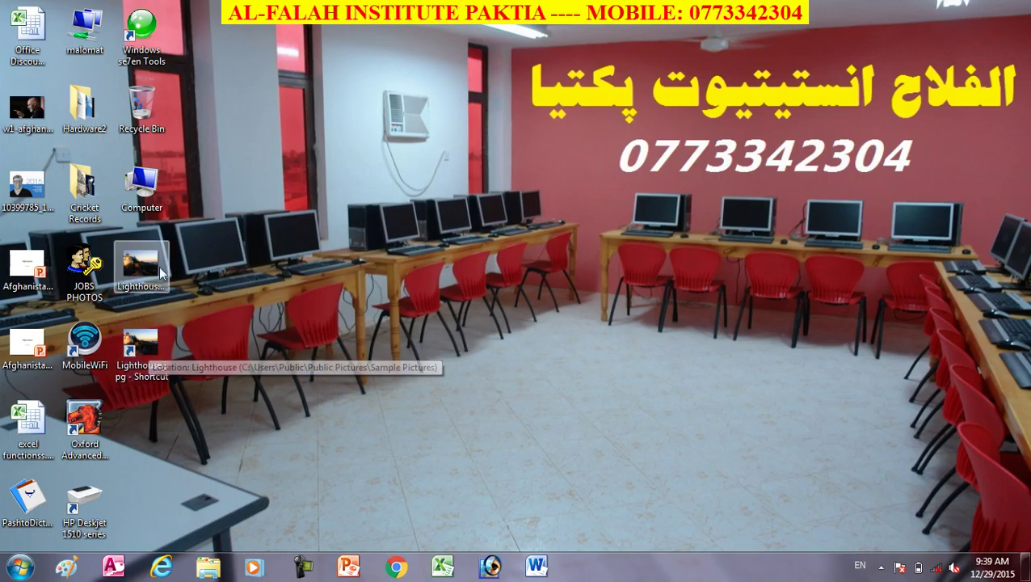
pyautogui.doubleClick(162, 334)
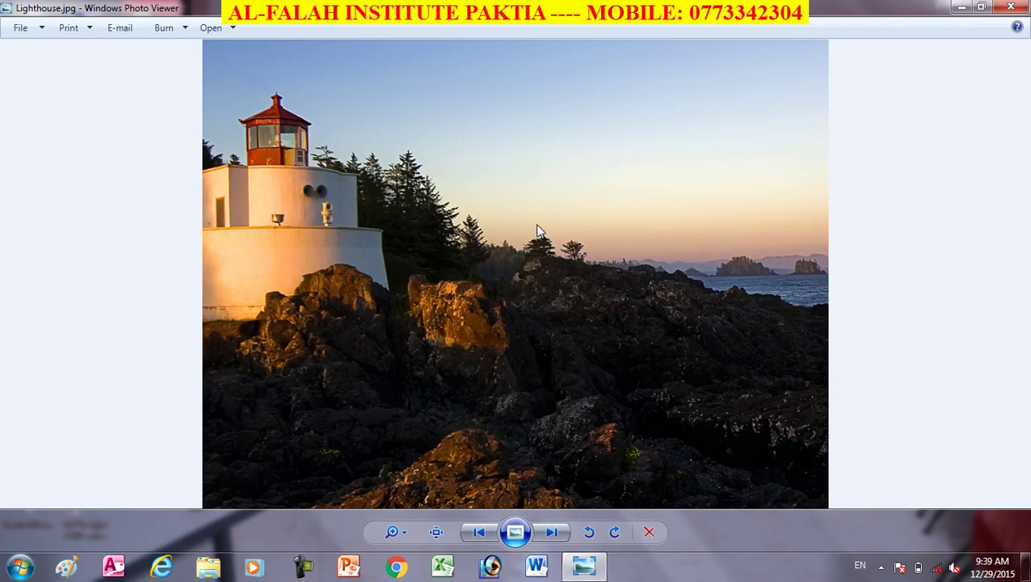
pyautogui.click(1011, 6)
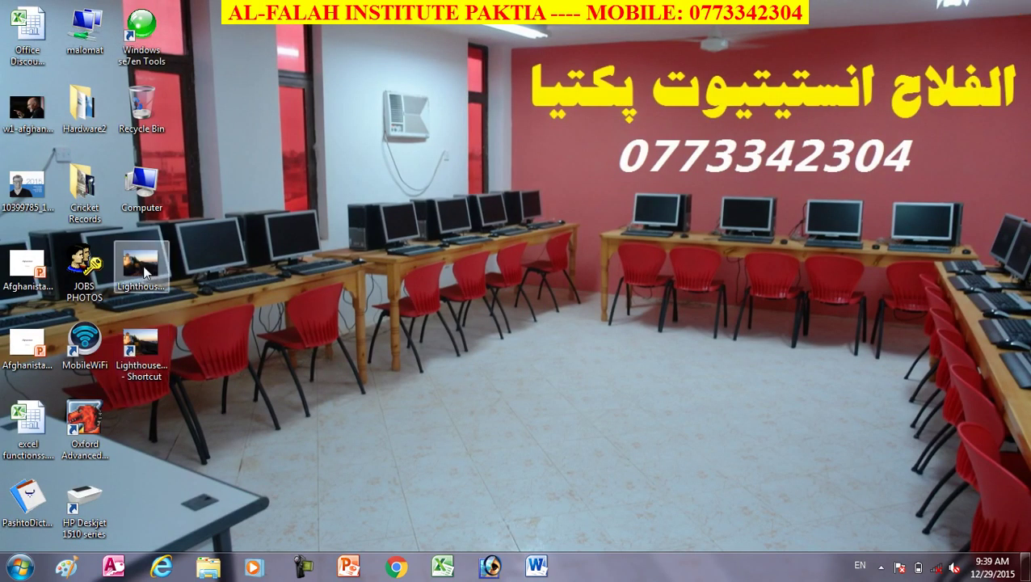
pyautogui.press('Down')
pyautogui.press('Return')
# Undo the desktop copy of Lighthouse.jpg, confirming the permanent deletion, and redo the copy
pyautogui.rightClick(298, 126)
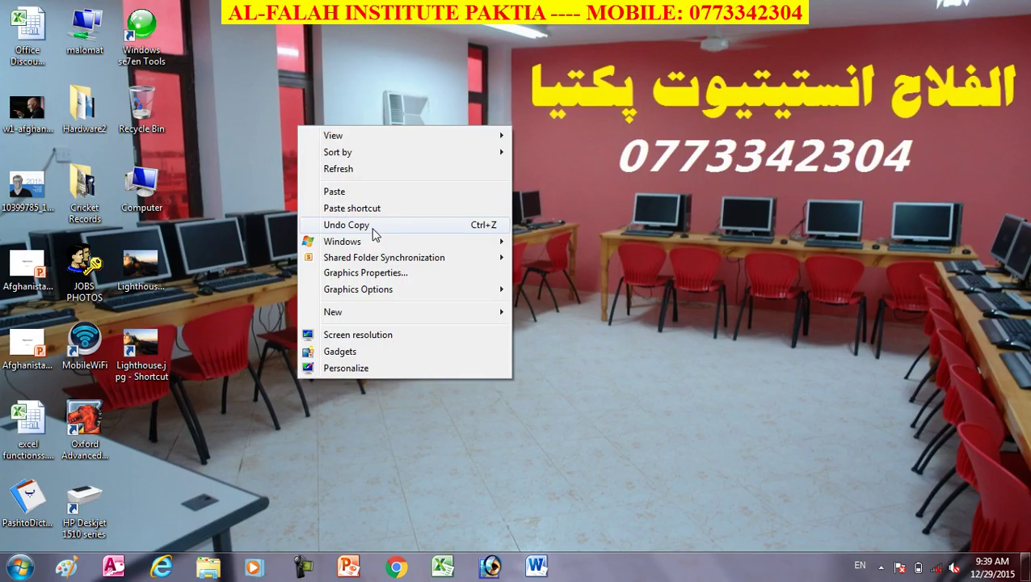
pyautogui.click(373, 230)
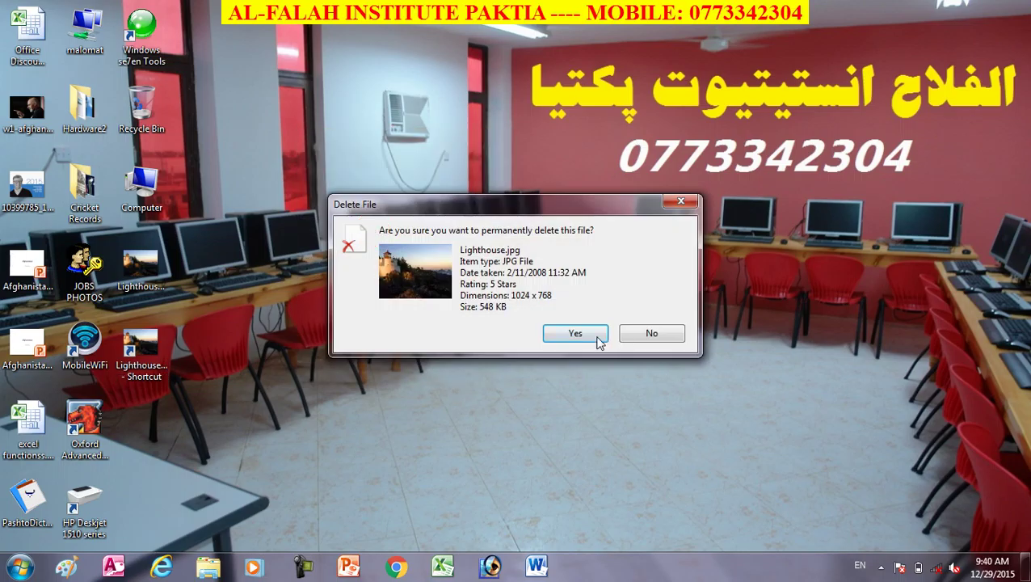
pyautogui.click(568, 332)
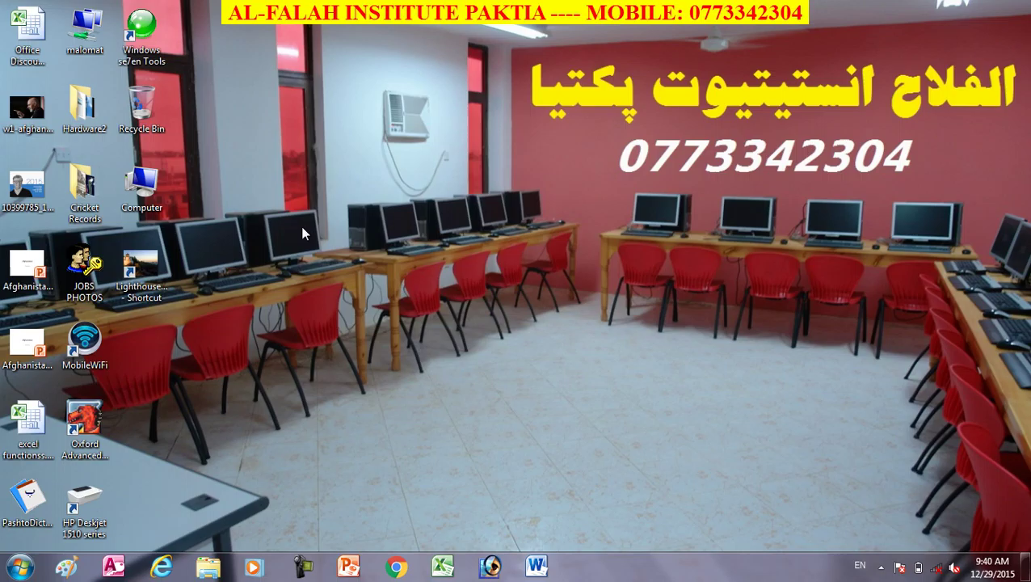
pyautogui.rightClick(308, 99)
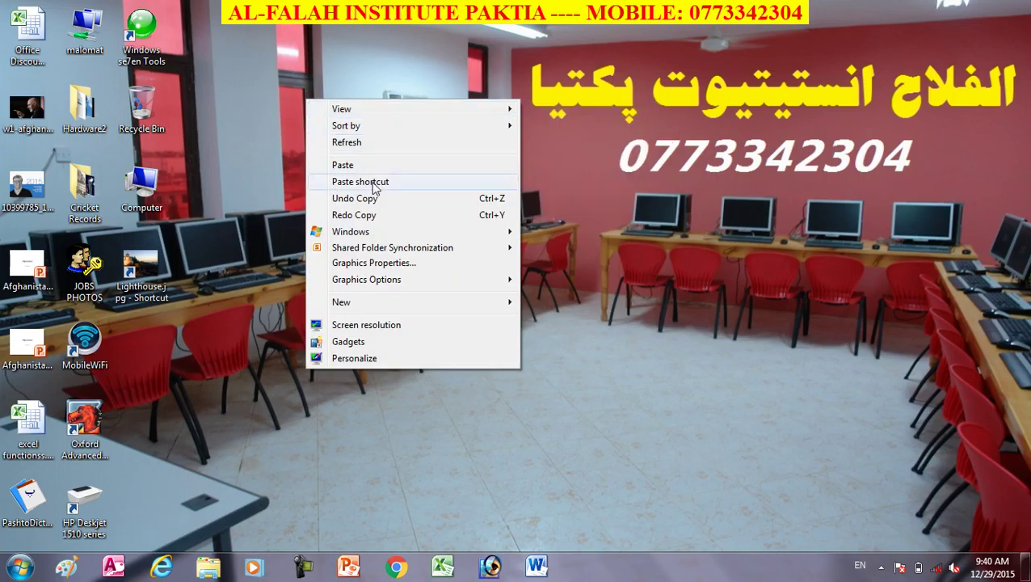
pyautogui.click(365, 223)
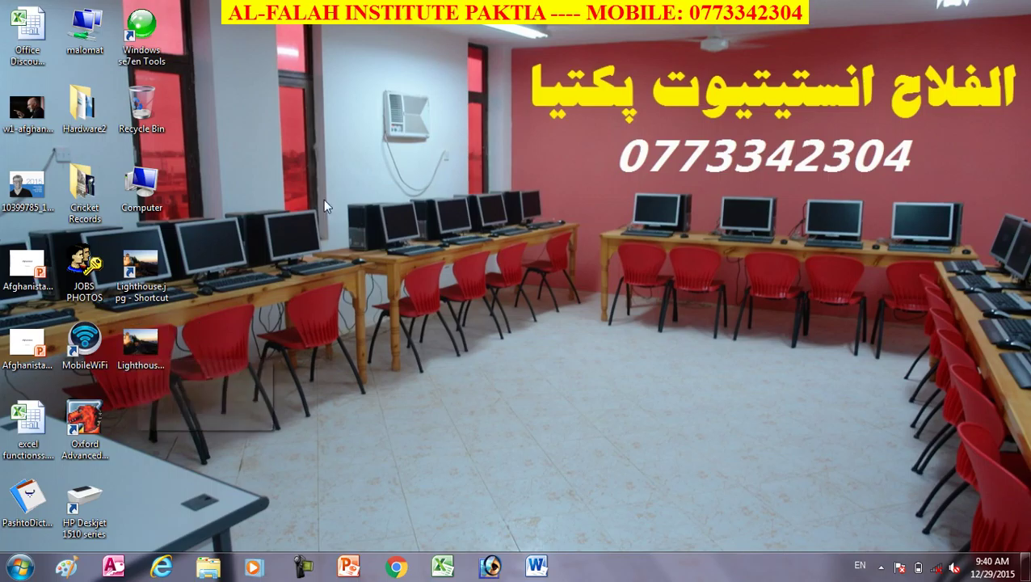
# Examine the desktop's Windows, Shared Folder Synchronization, Graphics Properties and Graphics Options entries
pyautogui.rightClick(346, 203)
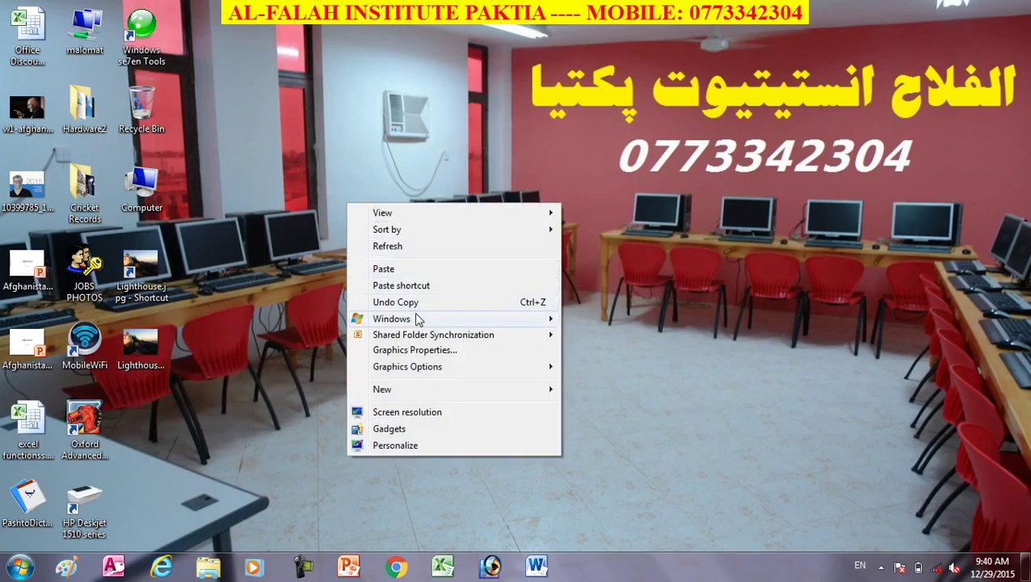
pyautogui.moveTo(422, 323)
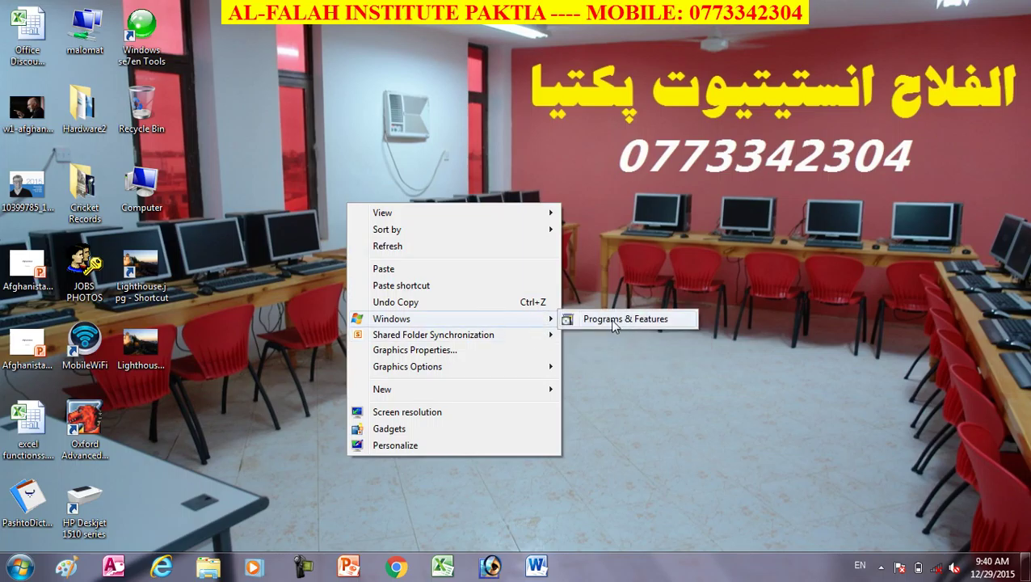
pyautogui.moveTo(441, 344)
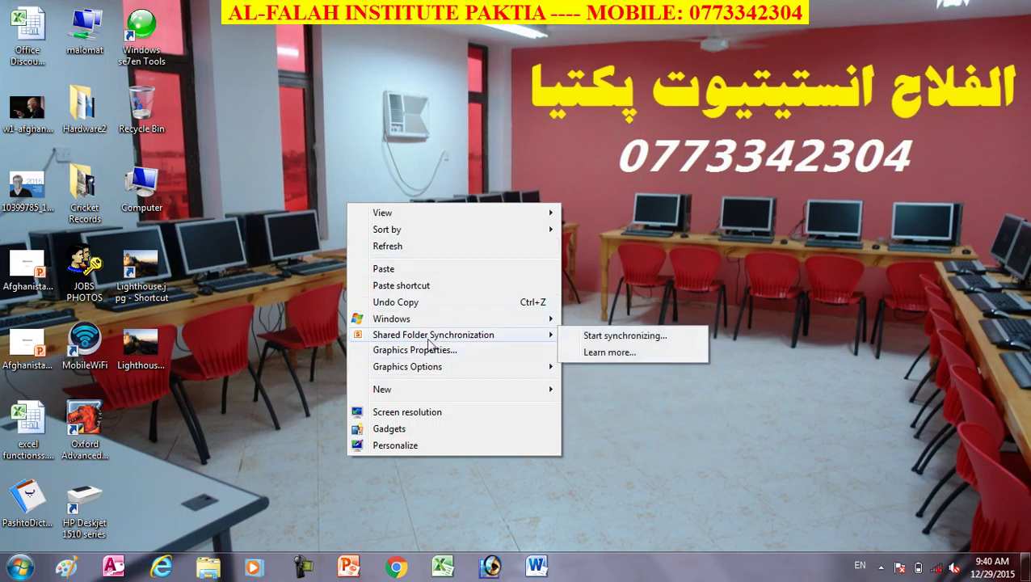
pyautogui.moveTo(431, 370)
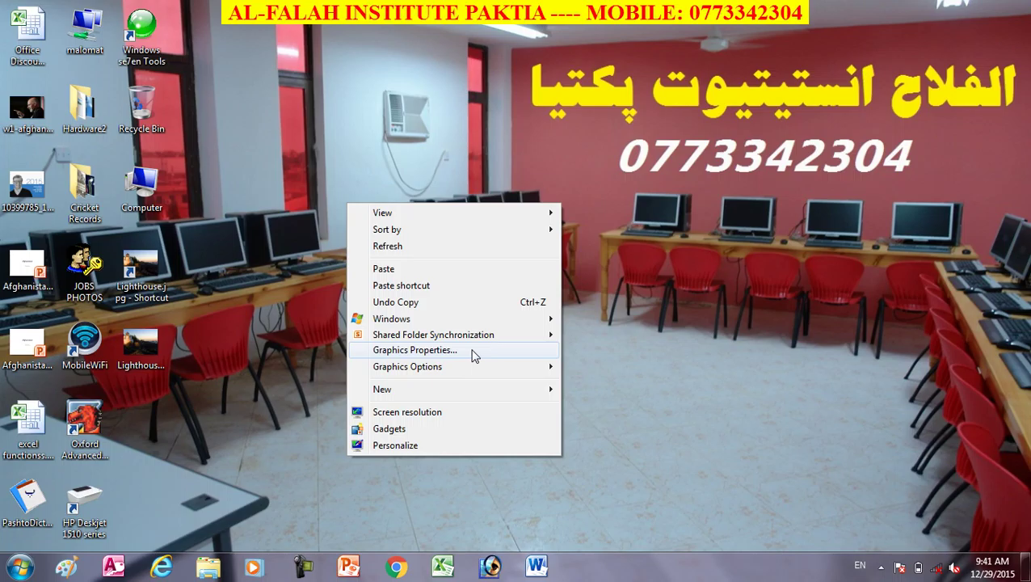
pyautogui.moveTo(485, 369)
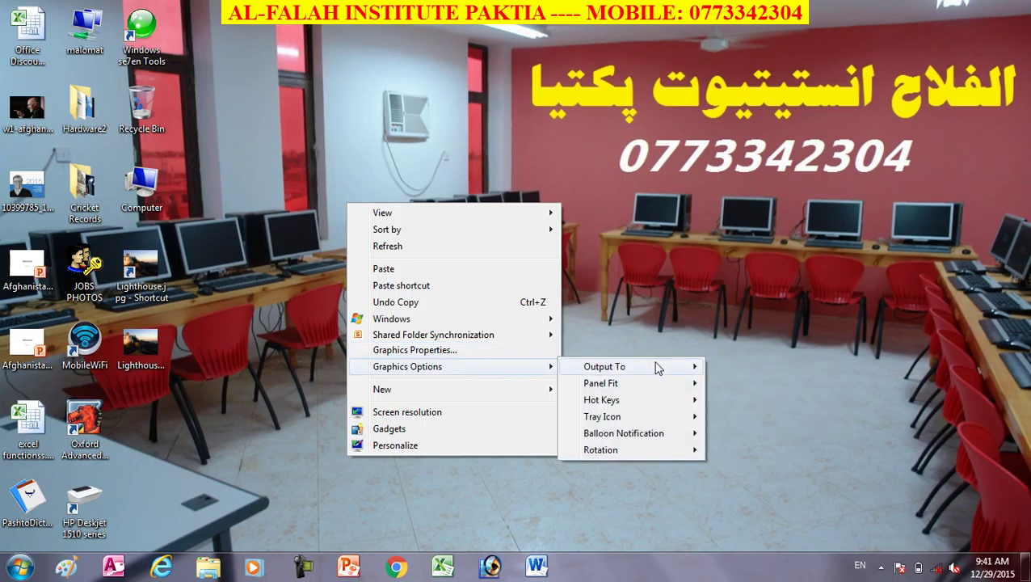
pyautogui.moveTo(599, 389)
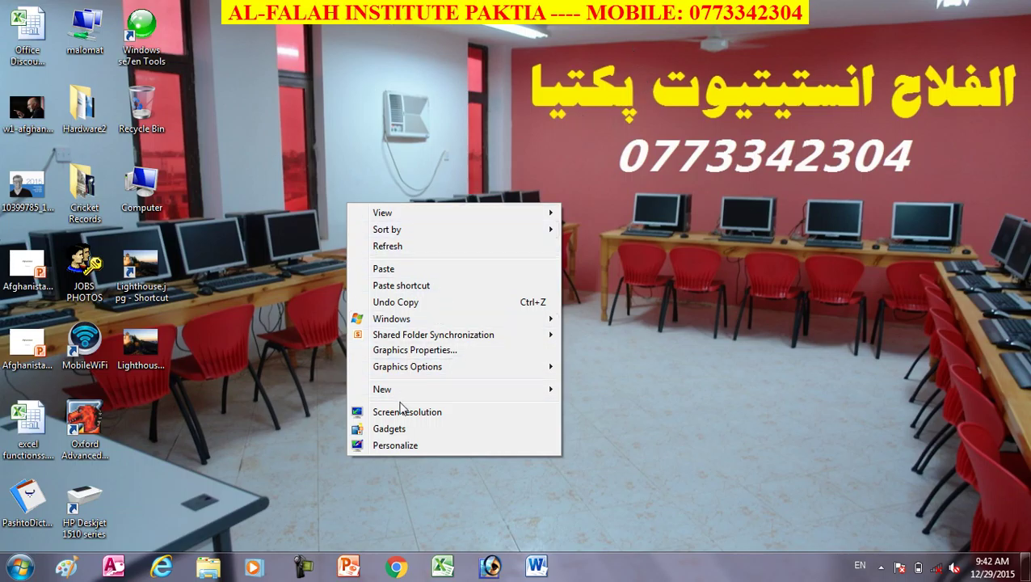
# Open the desktop's Screen Resolution settings and check which displays can be chosen
pyautogui.moveTo(407, 399)
pyautogui.click(416, 413)
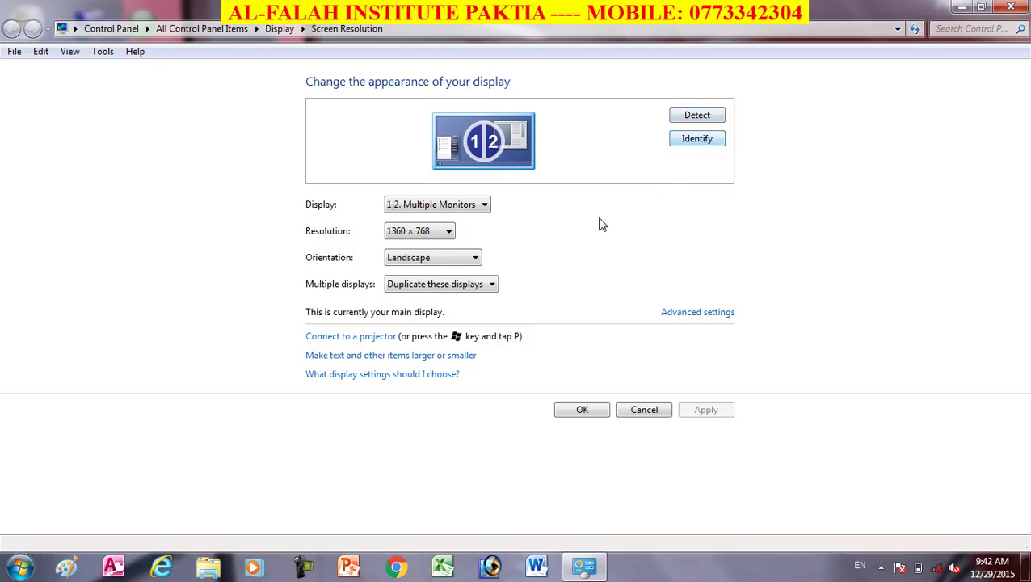
pyautogui.click(457, 204)
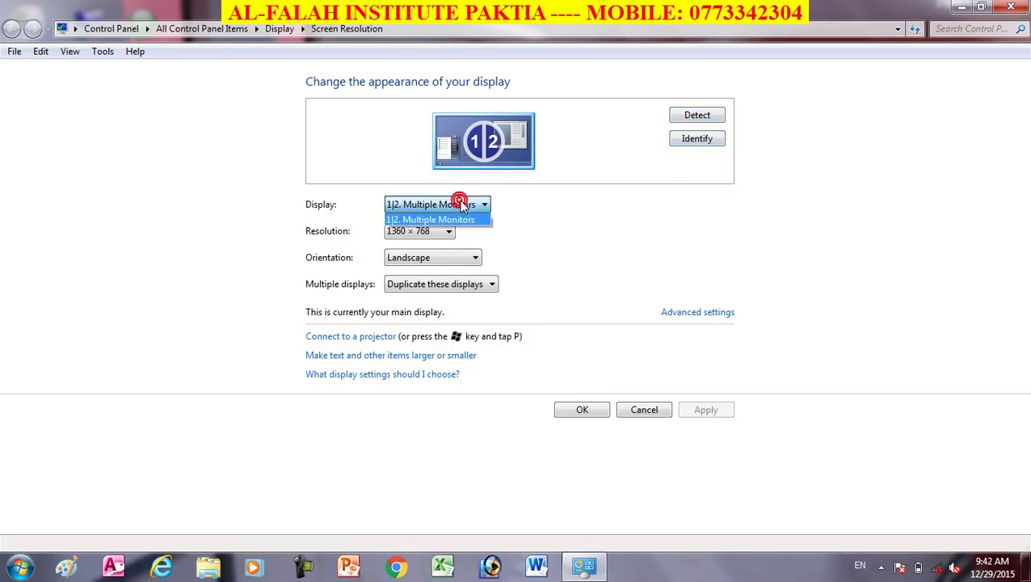
pyautogui.click(538, 230)
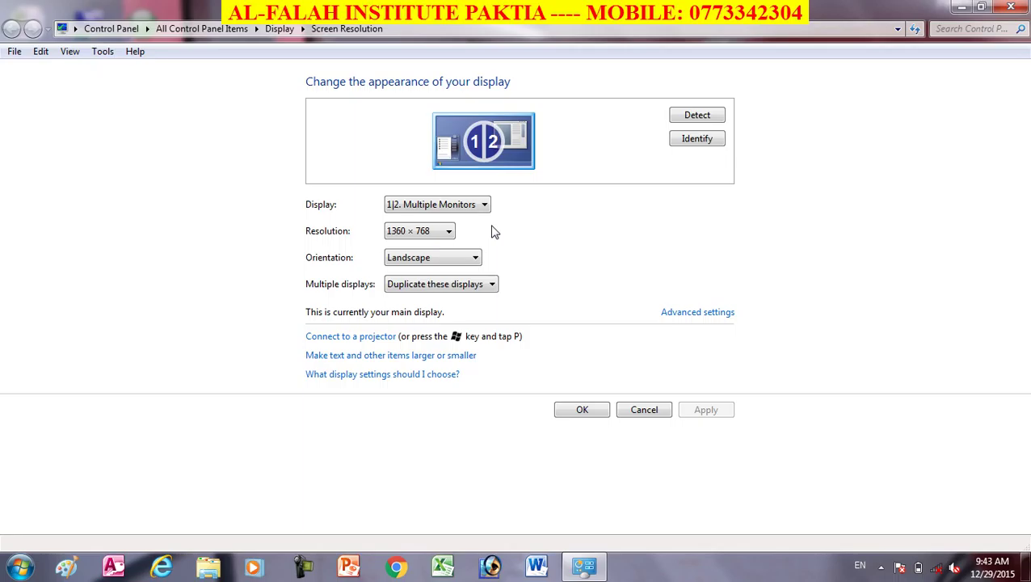
# Try the 1024 × 768 screen resolution repeatedly, returning to the previous display settings each time
pyautogui.click(449, 233)
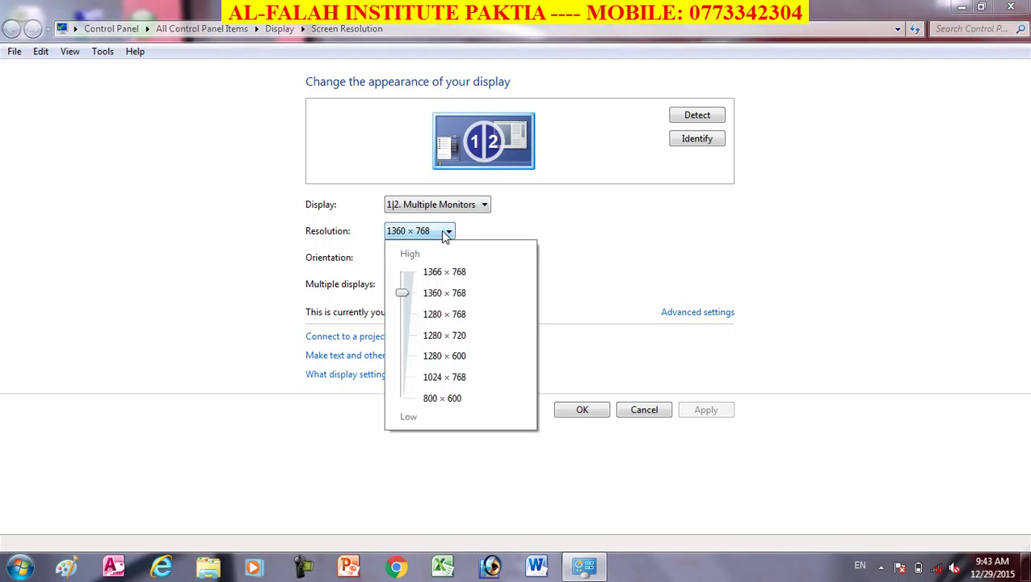
pyautogui.click(404, 377)
pyautogui.click(667, 370)
pyautogui.click(709, 410)
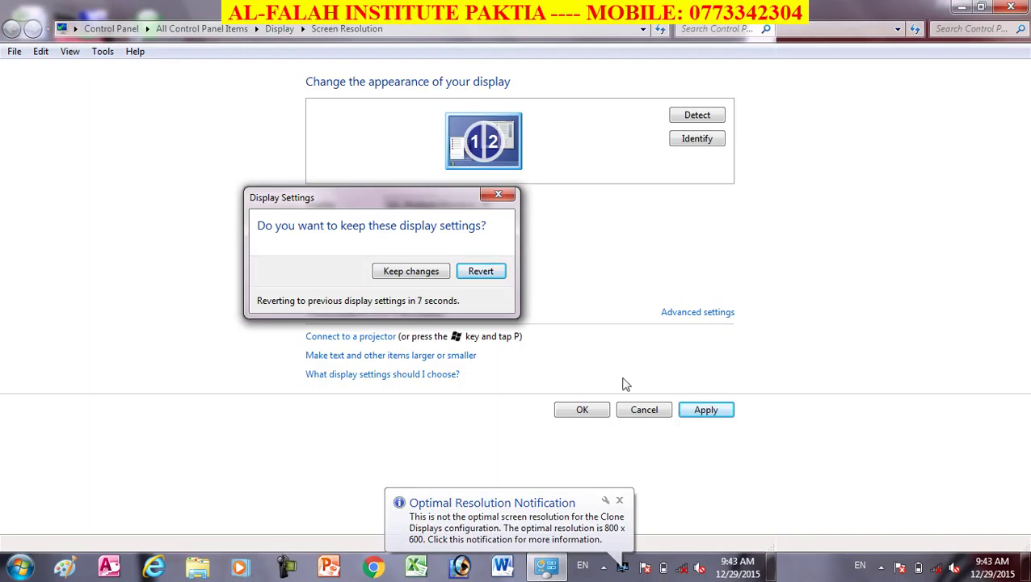
pyautogui.click(478, 275)
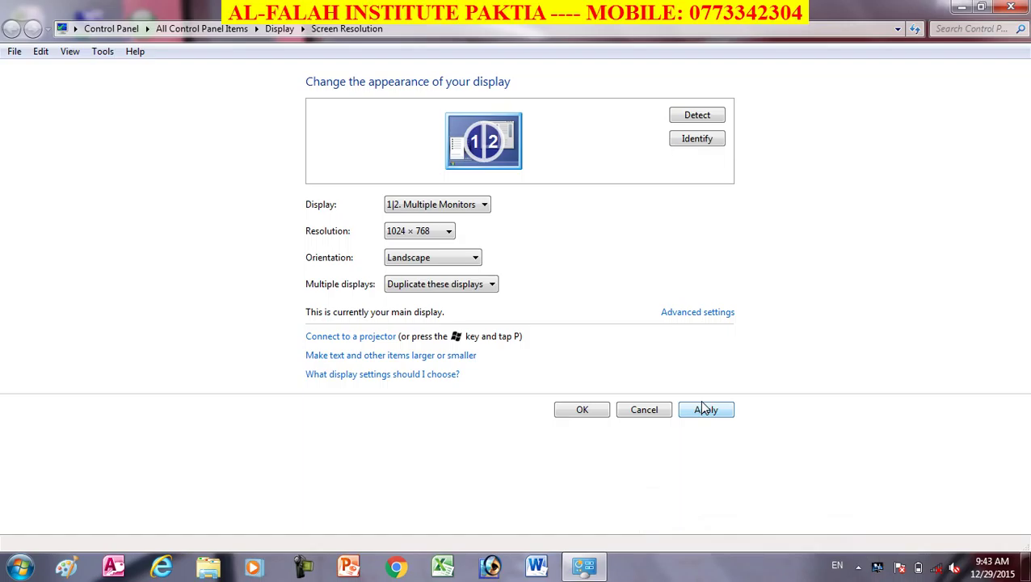
pyautogui.click(703, 409)
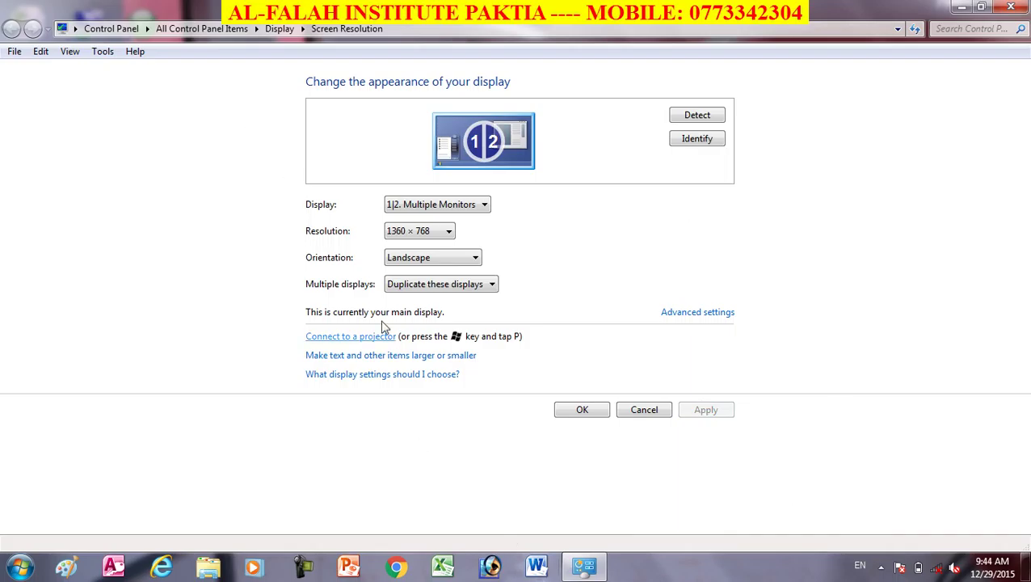
pyautogui.click(444, 233)
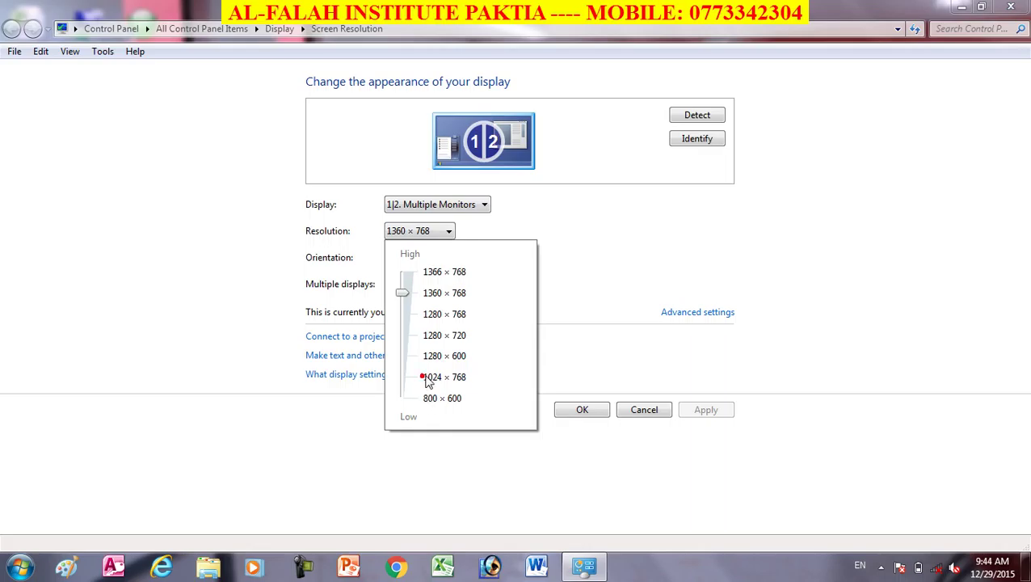
pyautogui.click(406, 377)
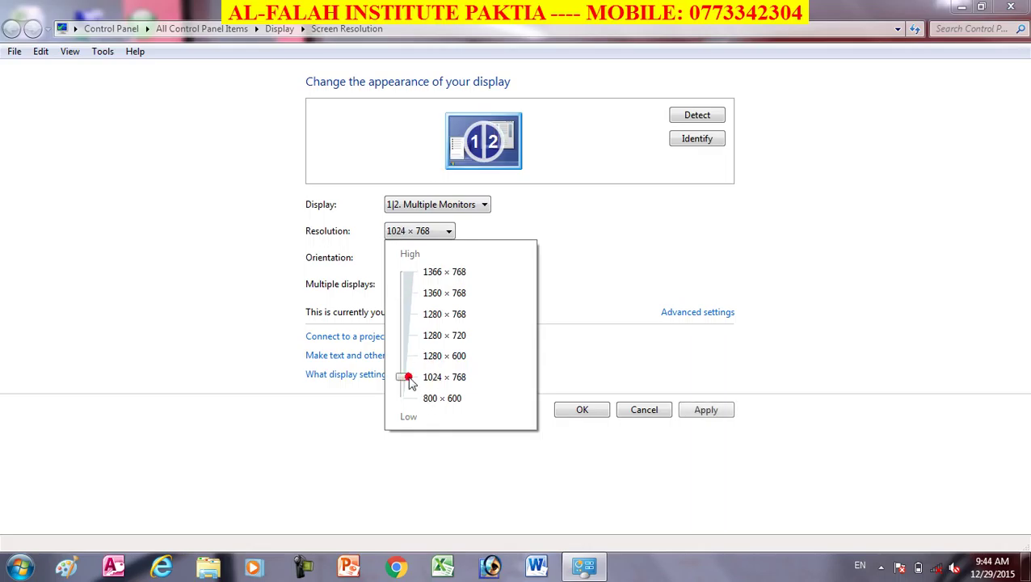
pyautogui.click(715, 419)
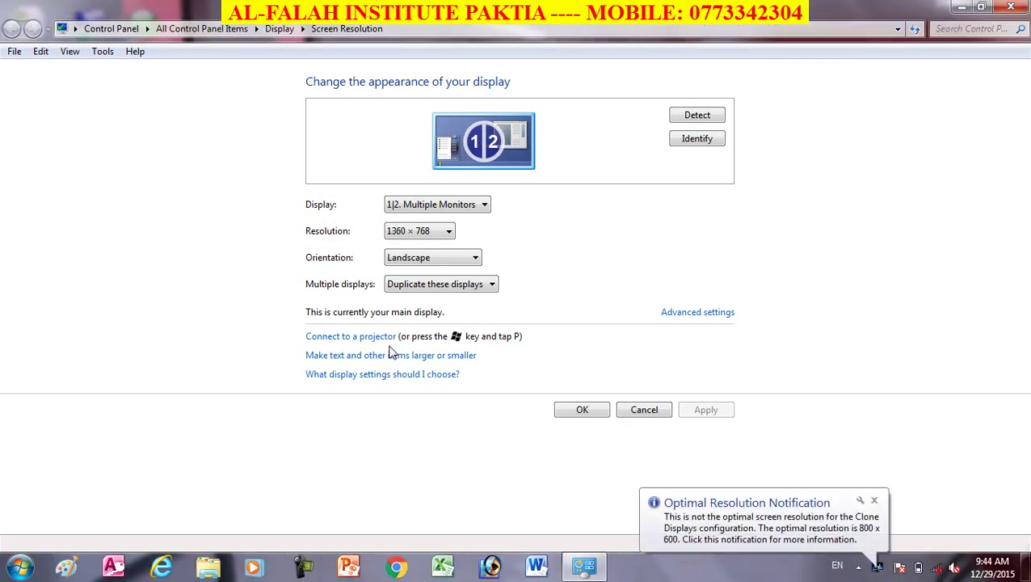
# Examine the available screen resolutions and read the Help article on which display settings to choose
pyautogui.click(445, 231)
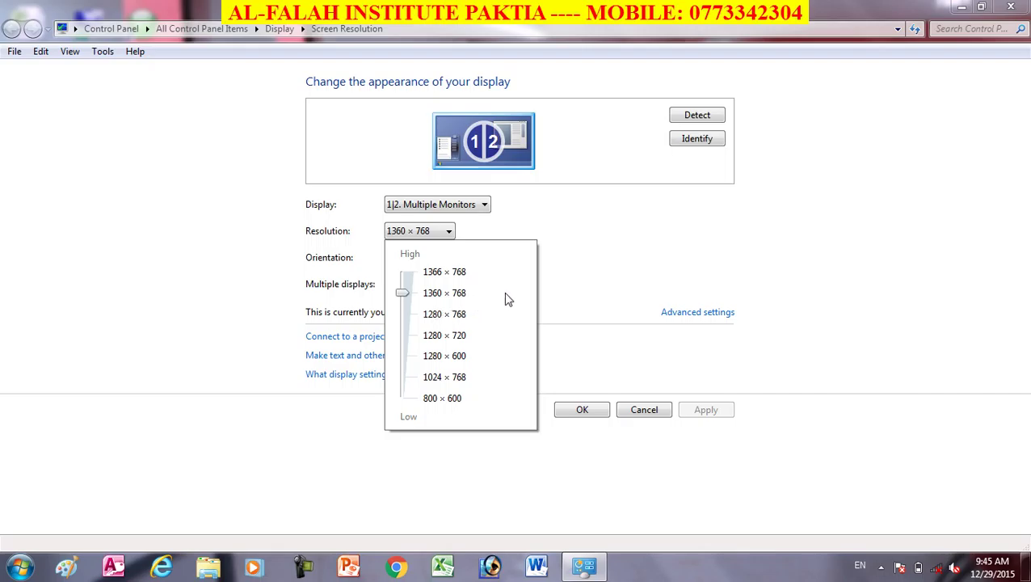
pyautogui.click(661, 228)
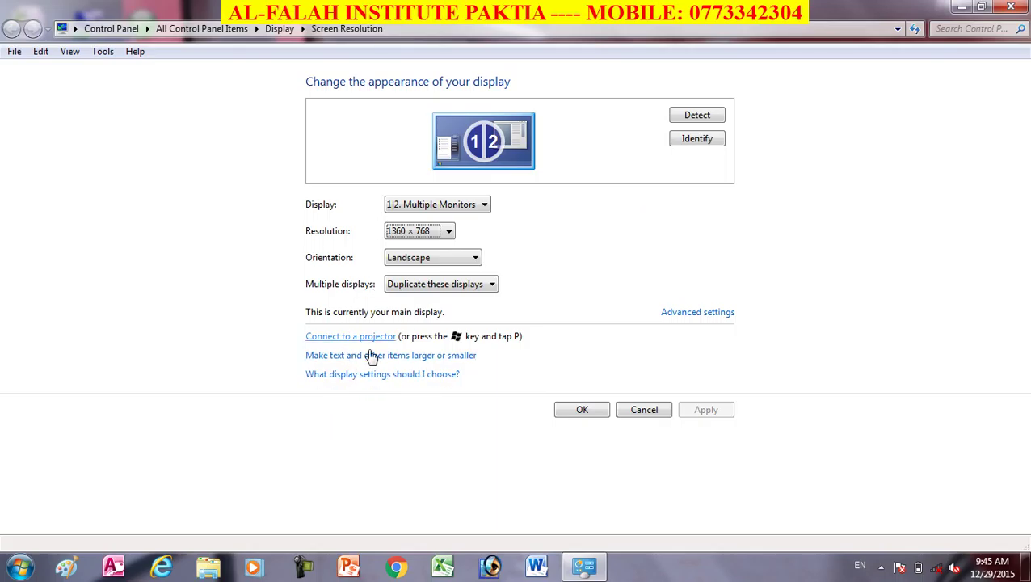
pyautogui.click(377, 376)
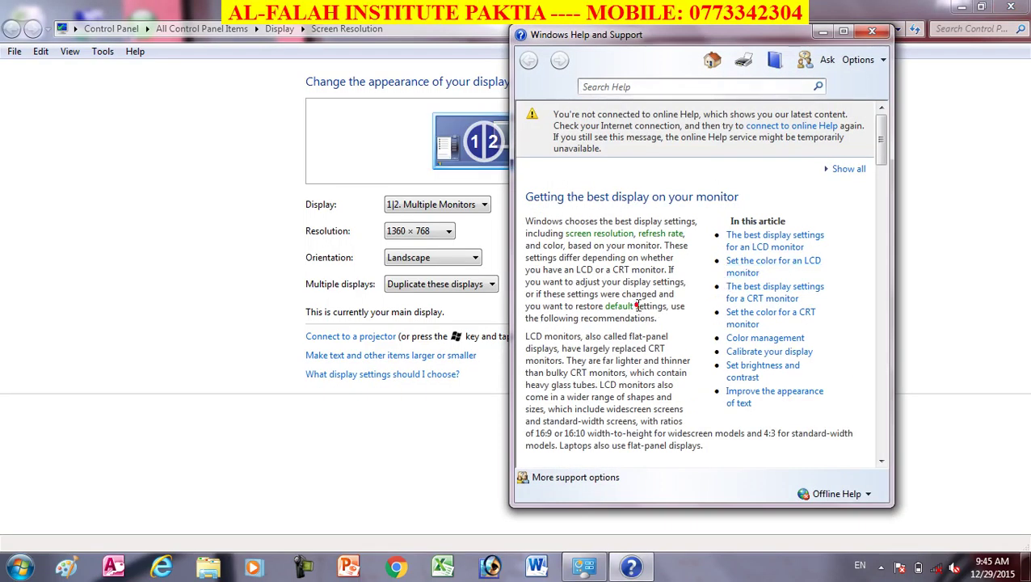
pyautogui.scroll(-6, 645, 315)
pyautogui.scroll(-10, 645, 315)
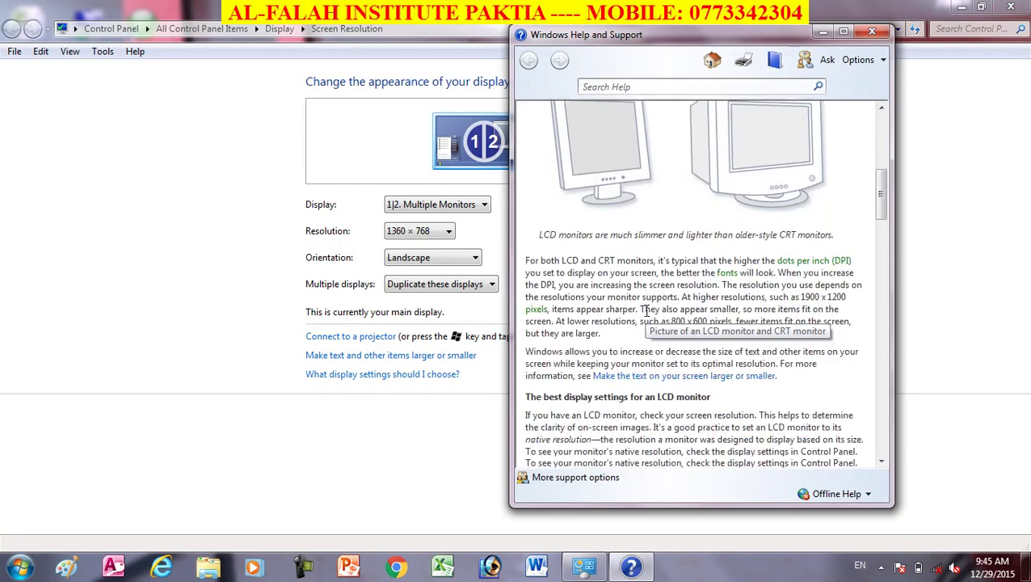
pyautogui.scroll(-2, 749, 389)
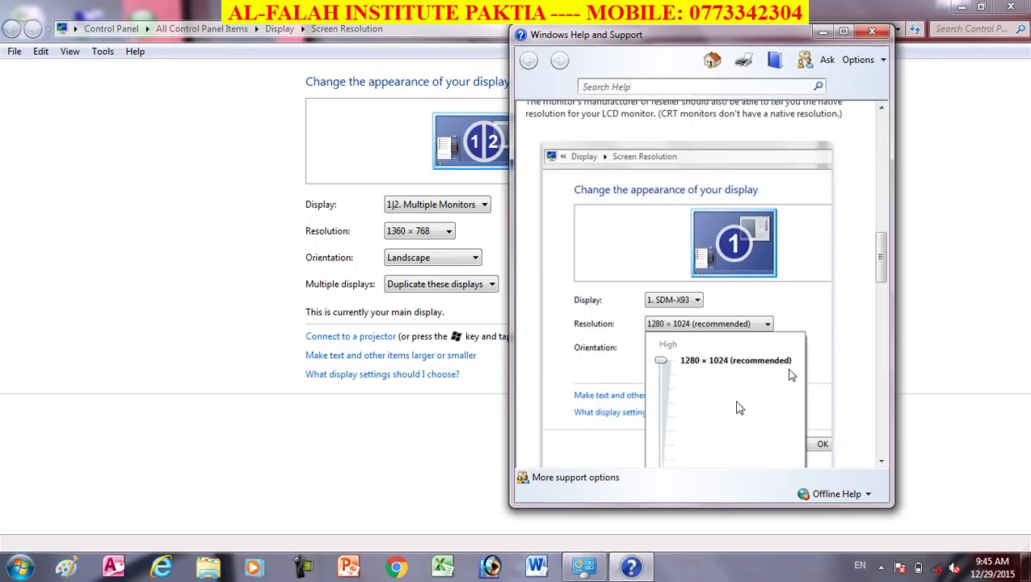
pyautogui.scroll(-1, 743, 412)
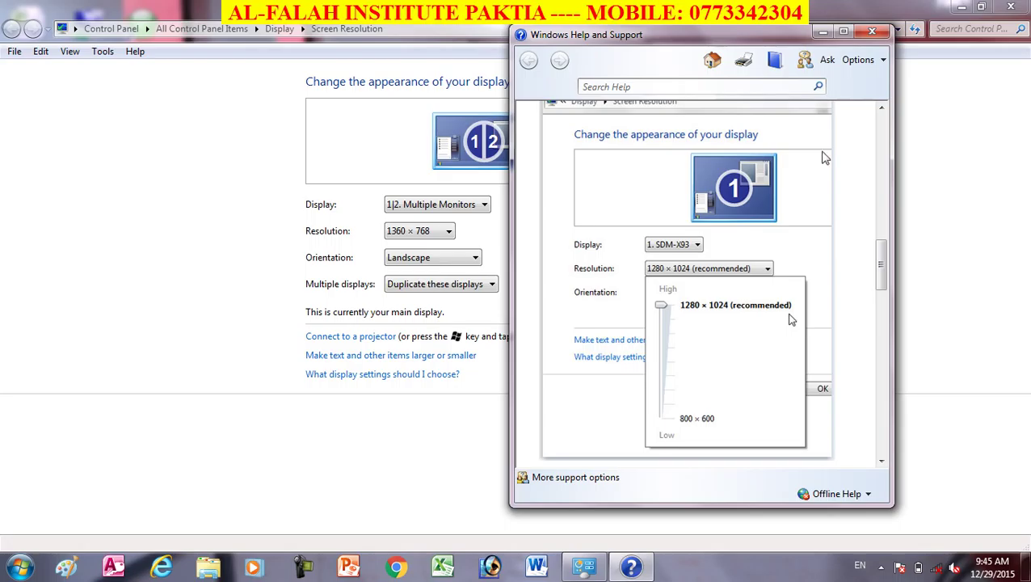
pyautogui.click(872, 31)
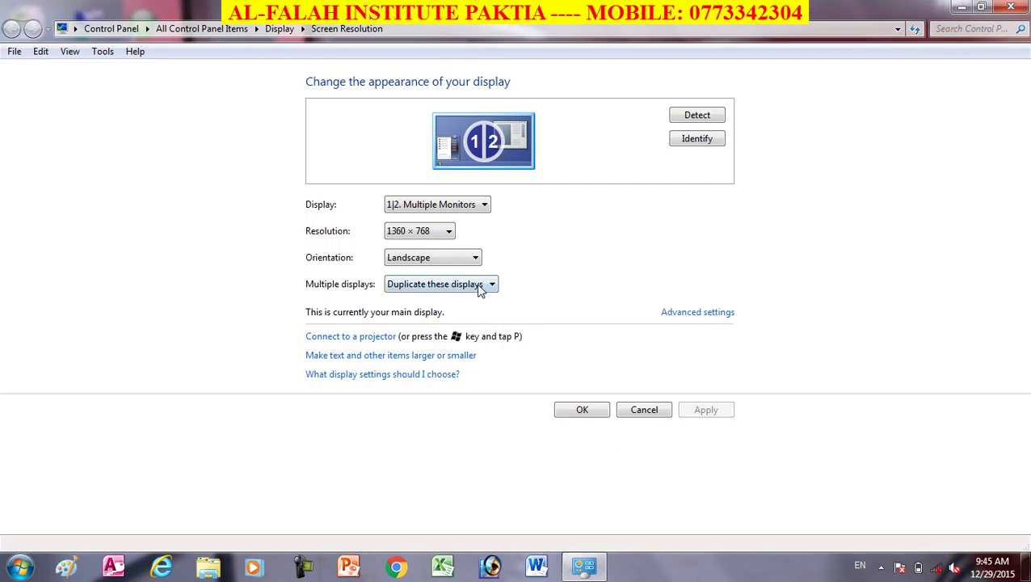
pyautogui.click(444, 231)
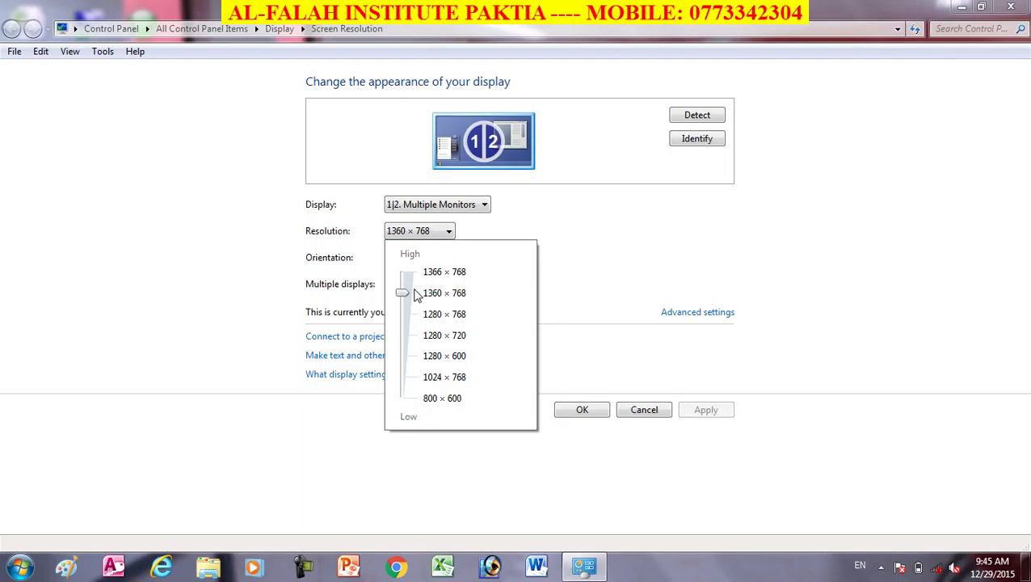
pyautogui.click(259, 292)
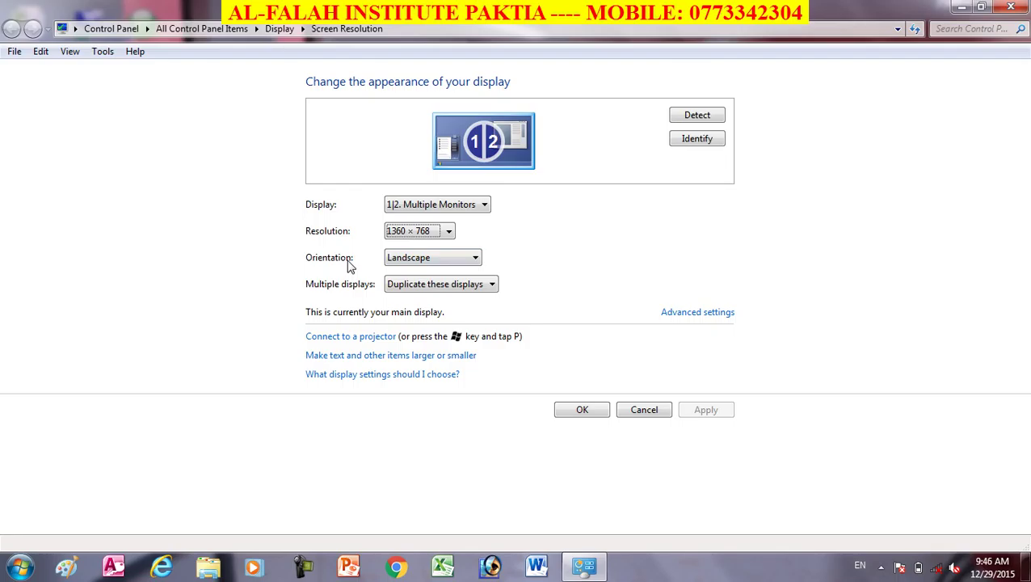
# Try the Landscape (flipped) screen orientation and revert to the previous display settings
pyautogui.click(437, 258)
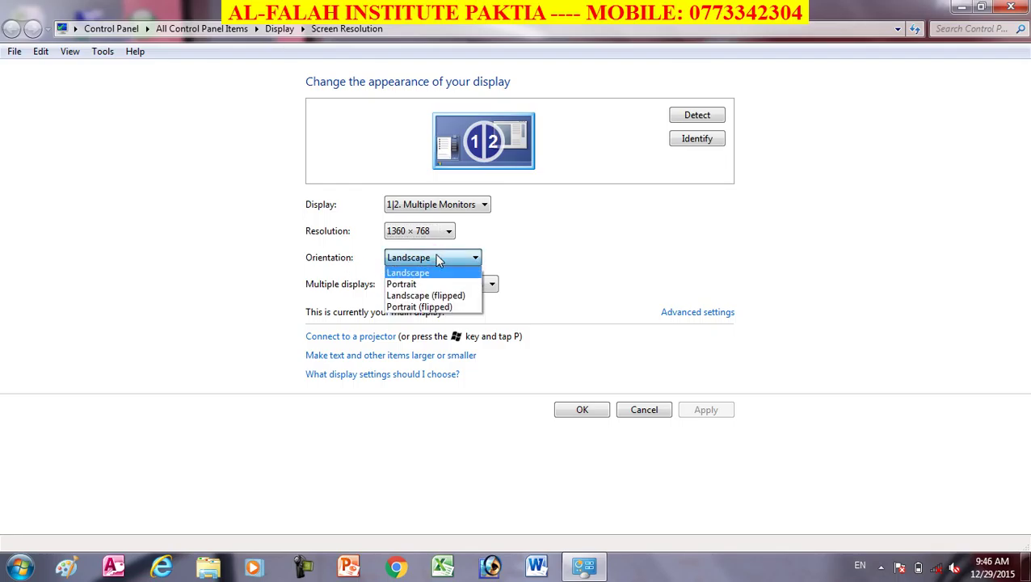
pyautogui.click(428, 297)
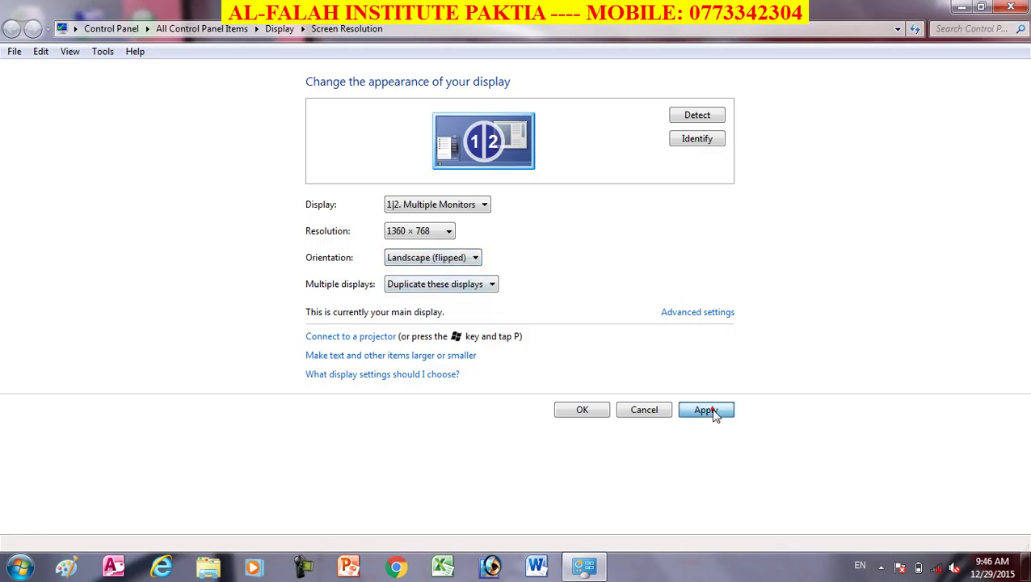
pyautogui.click(705, 410)
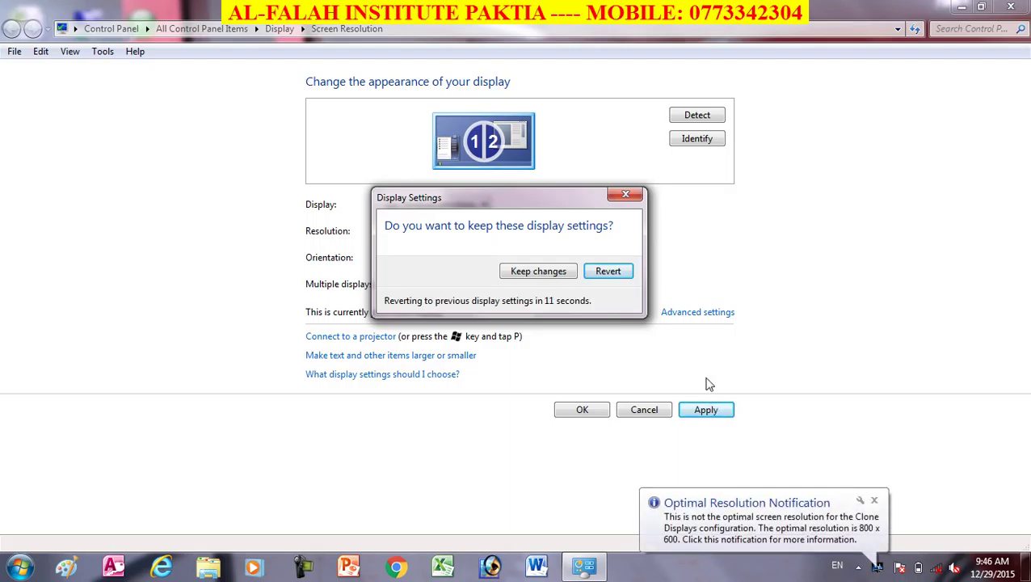
pyautogui.click(587, 274)
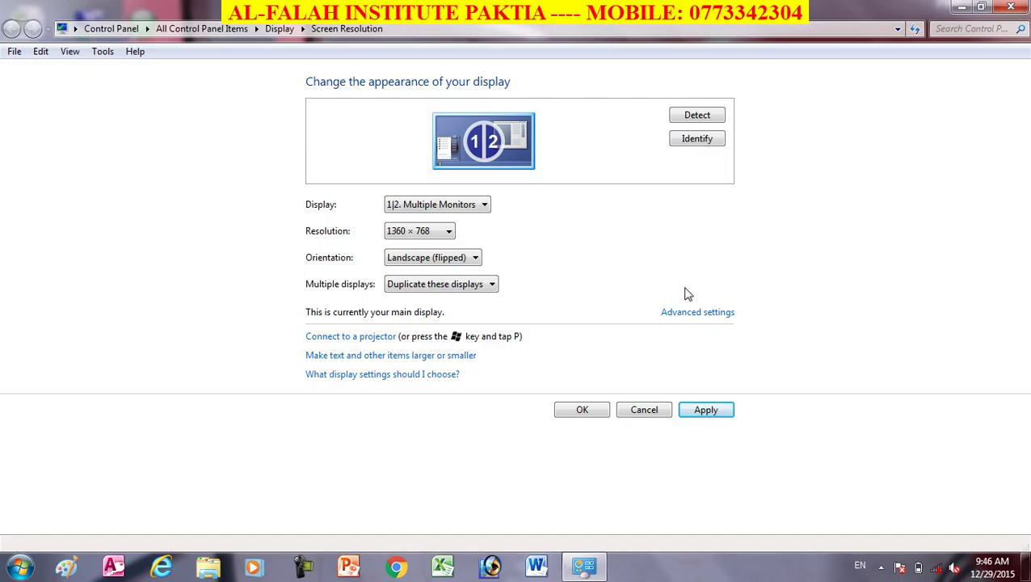
# Try the Portrait screen orientation, revert the display settings and review the orientation choices
pyautogui.click(469, 257)
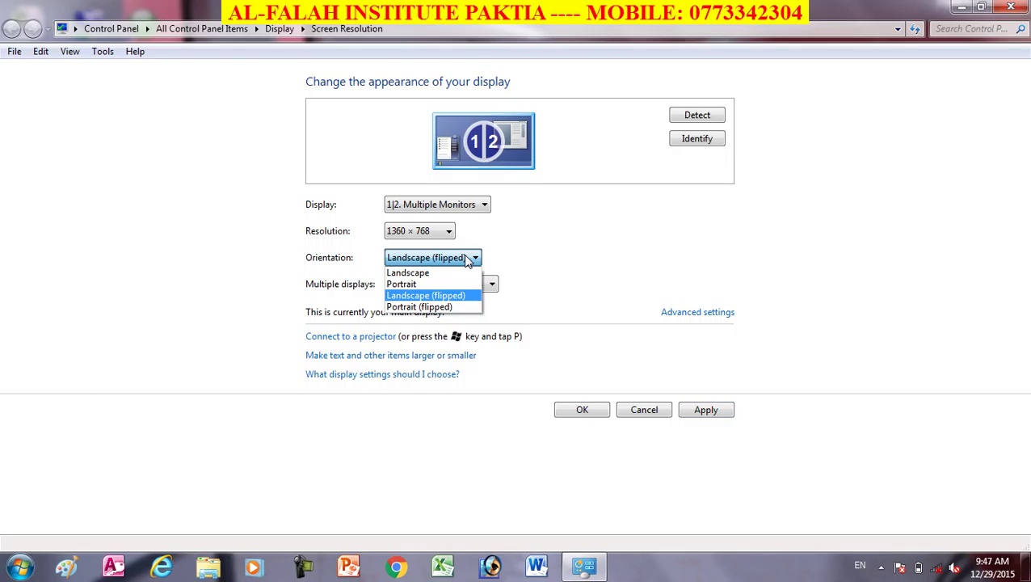
pyautogui.click(426, 284)
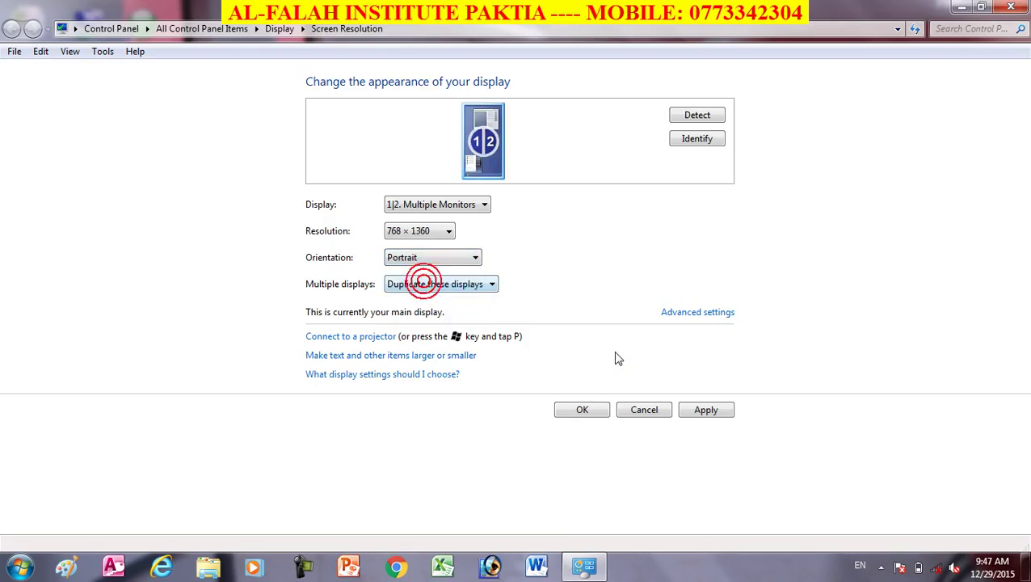
pyautogui.click(717, 412)
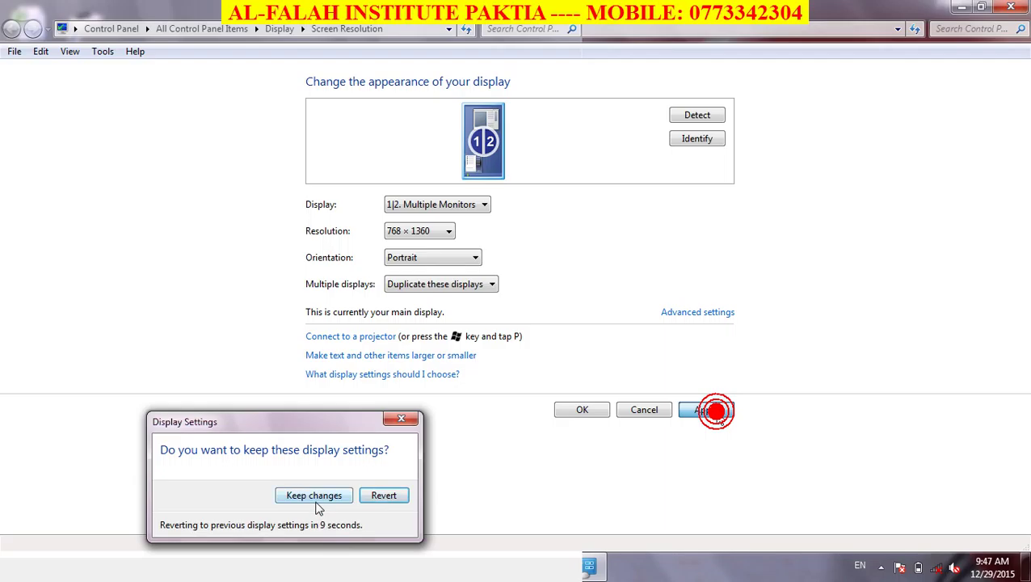
pyautogui.click(391, 501)
pyautogui.click(387, 496)
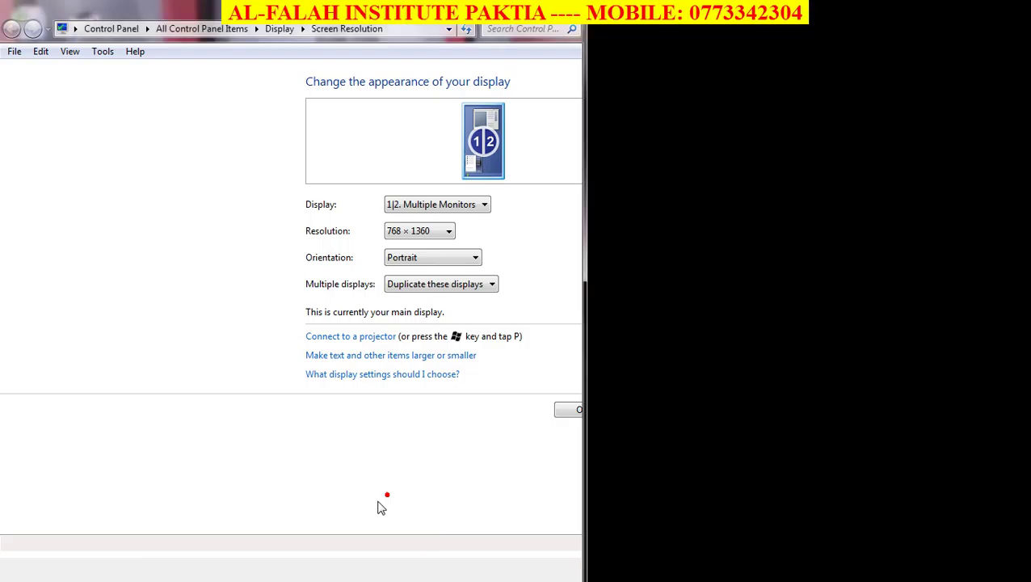
pyautogui.click(432, 257)
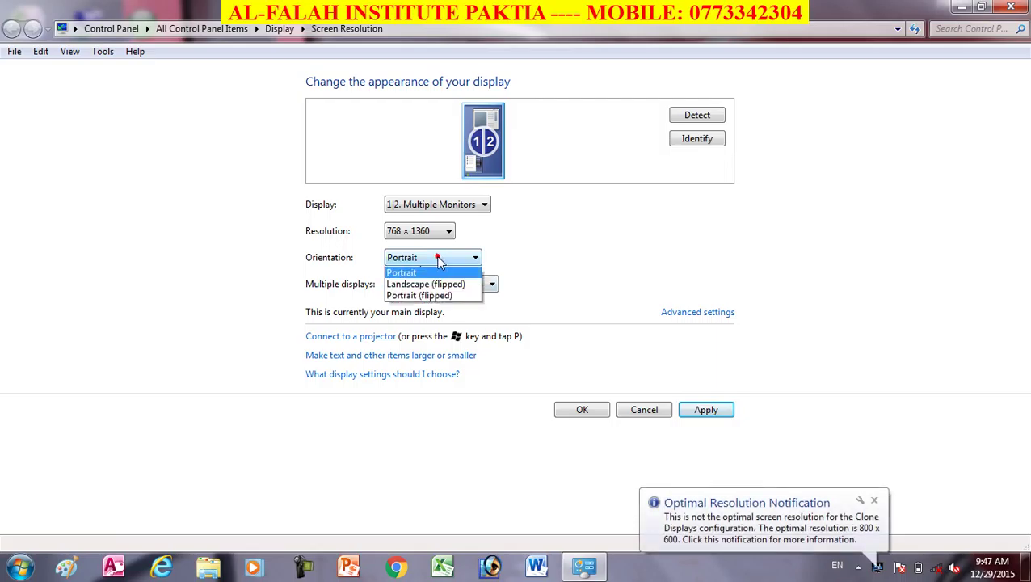
pyautogui.click(435, 257)
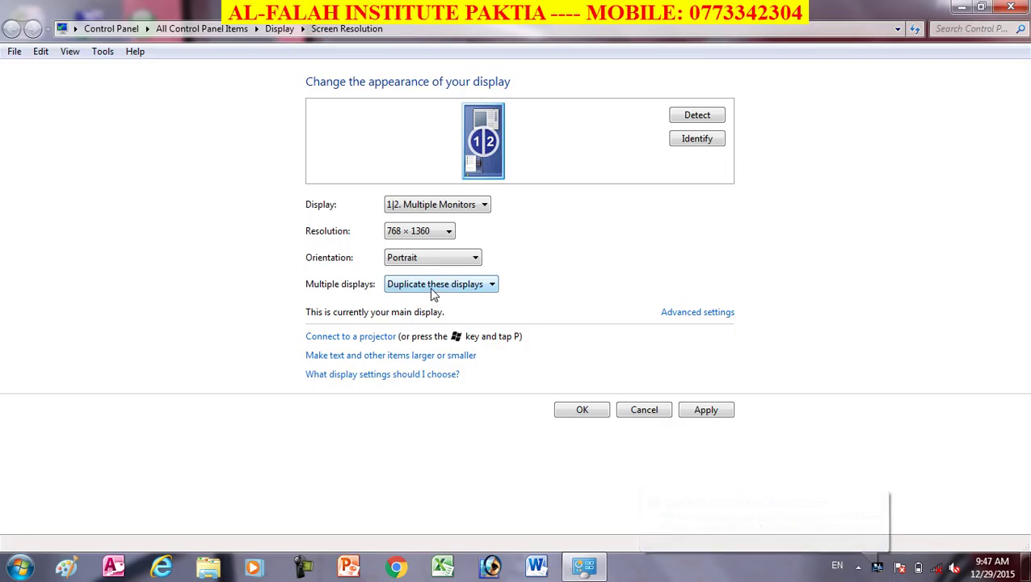
# Try showing the desktop only on display 1 and revert to the previous display settings
pyautogui.click(455, 291)
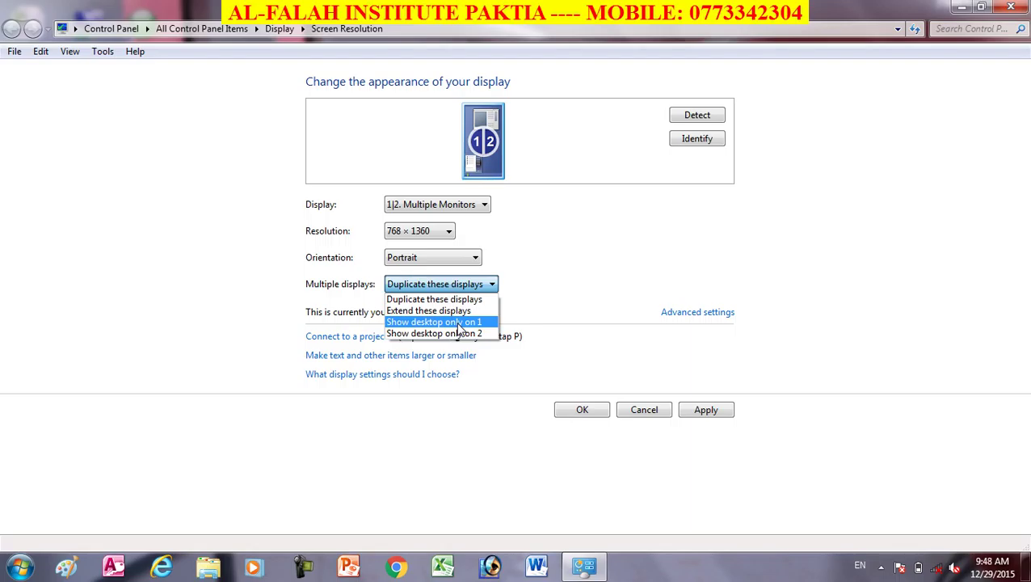
pyautogui.click(458, 322)
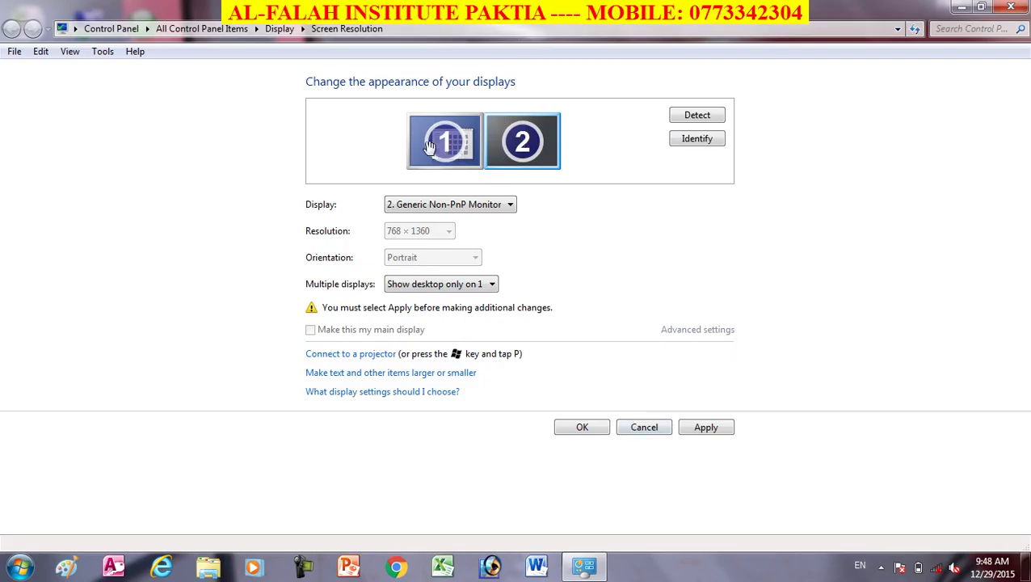
pyautogui.click(719, 430)
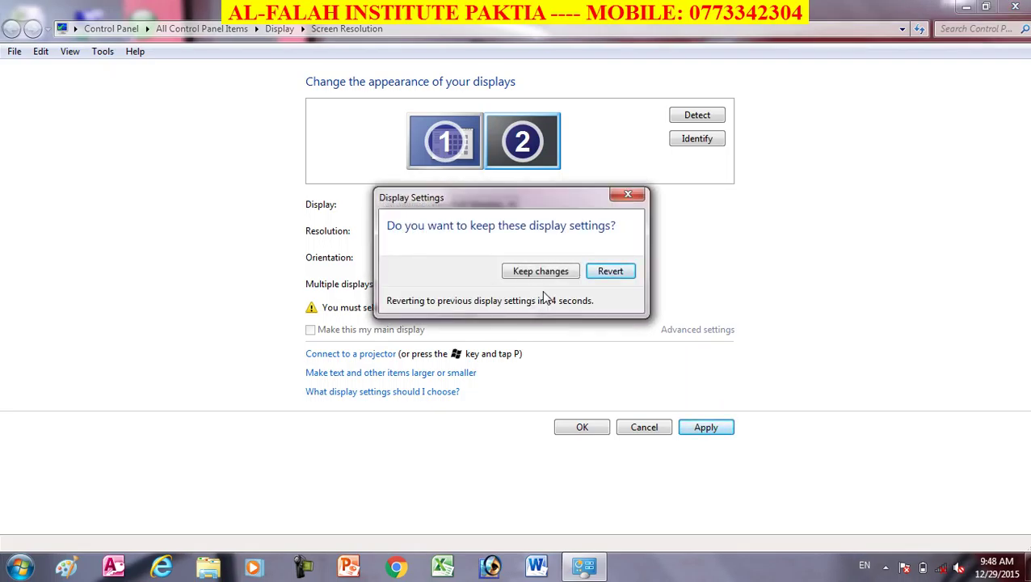
pyautogui.click(613, 273)
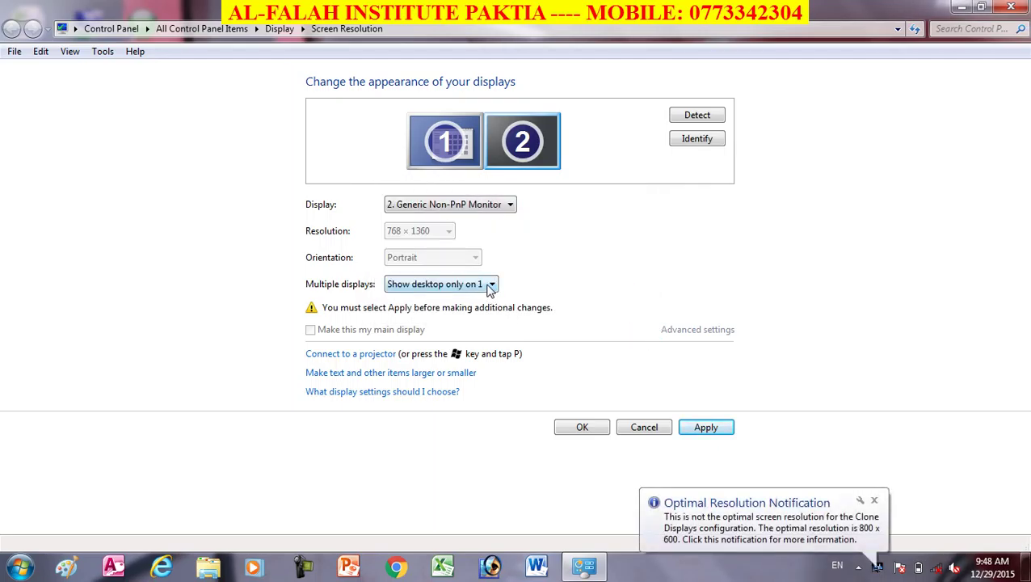
# Try showing the desktop only on display 2, revert the display settings and set multiple displays back to Duplicate these displays
pyautogui.click(490, 287)
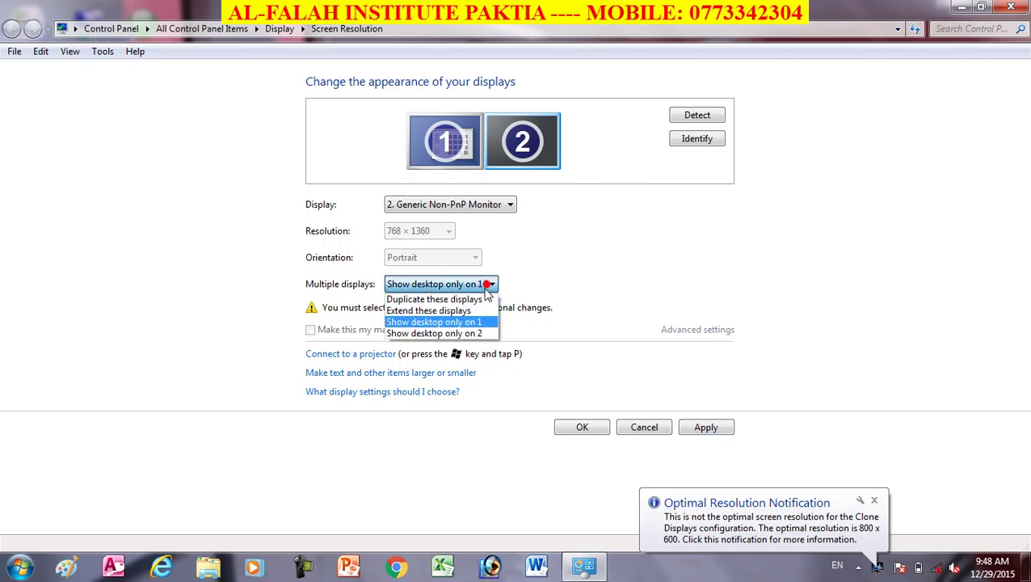
pyautogui.click(450, 329)
pyautogui.click(711, 426)
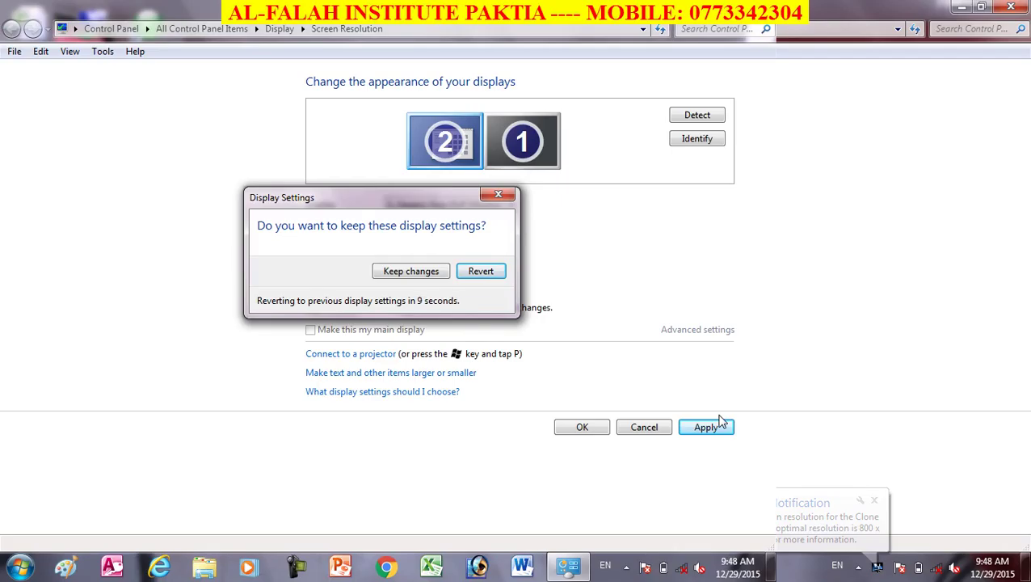
pyautogui.click(482, 273)
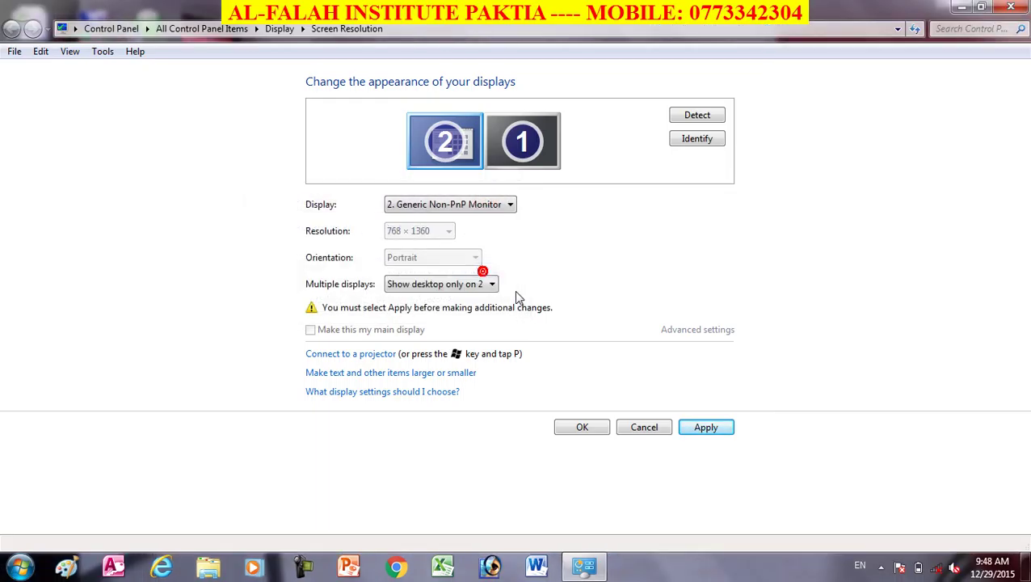
pyautogui.click(478, 285)
pyautogui.click(458, 300)
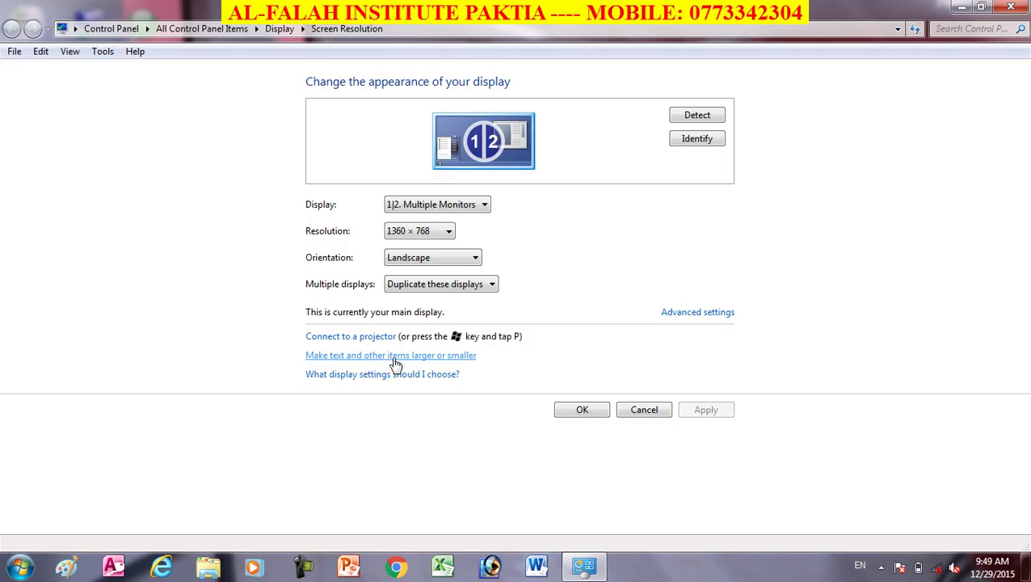
# Preview the Medium - 125% size for text and other items, restore Smaller - 100% (default) and return to Screen Resolution
pyautogui.click(426, 357)
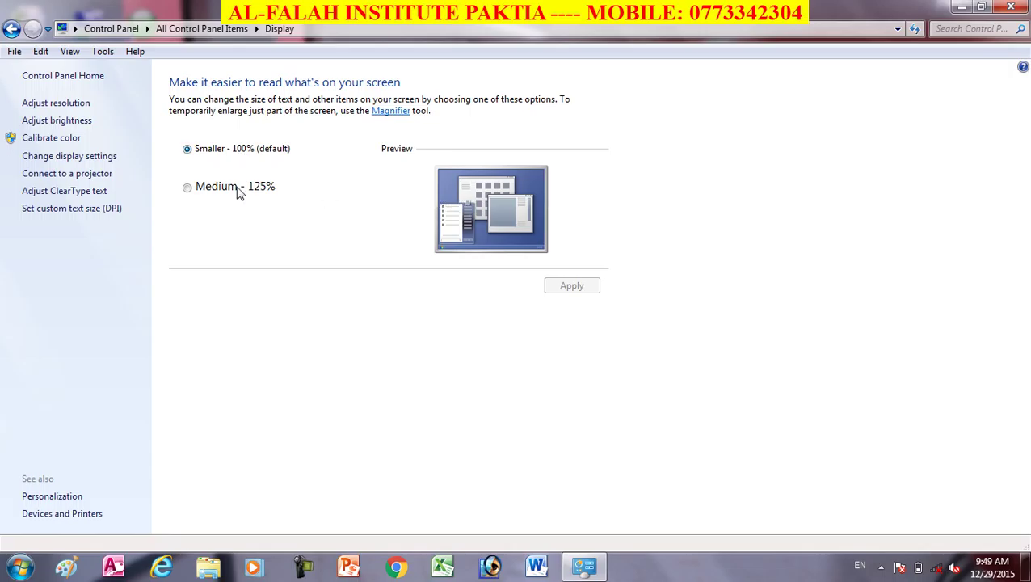
pyautogui.click(187, 186)
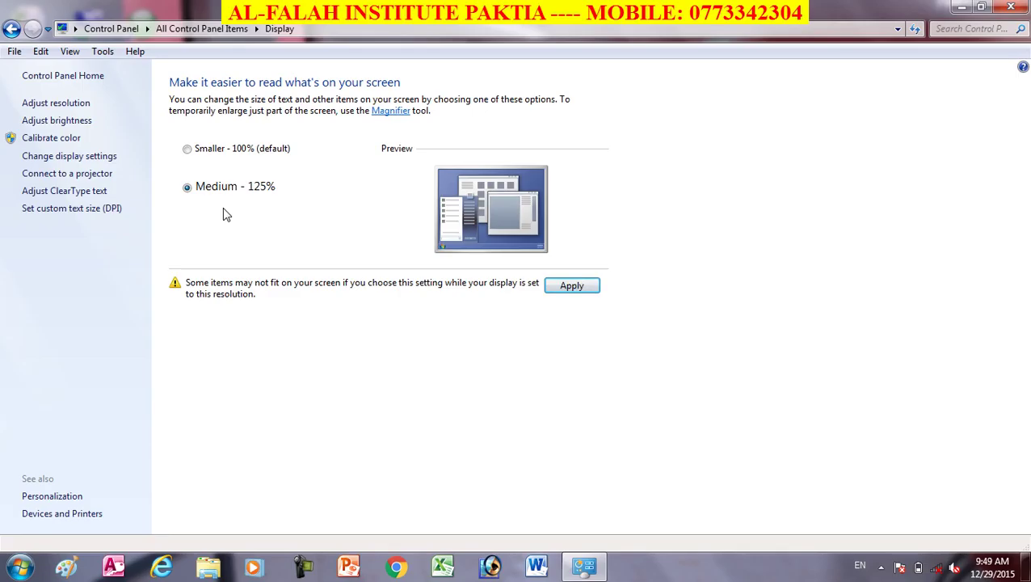
pyautogui.click(188, 150)
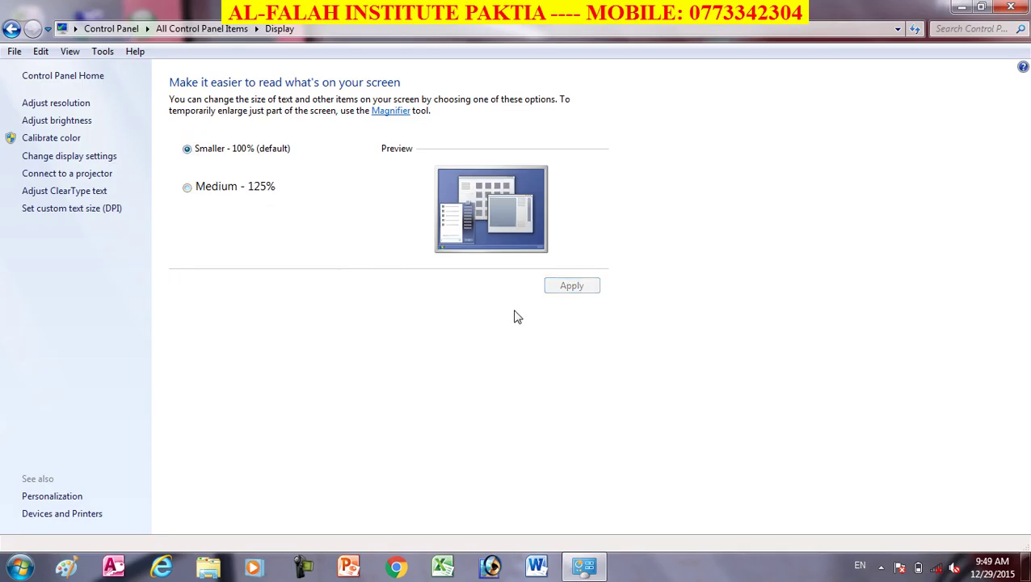
pyautogui.click(200, 187)
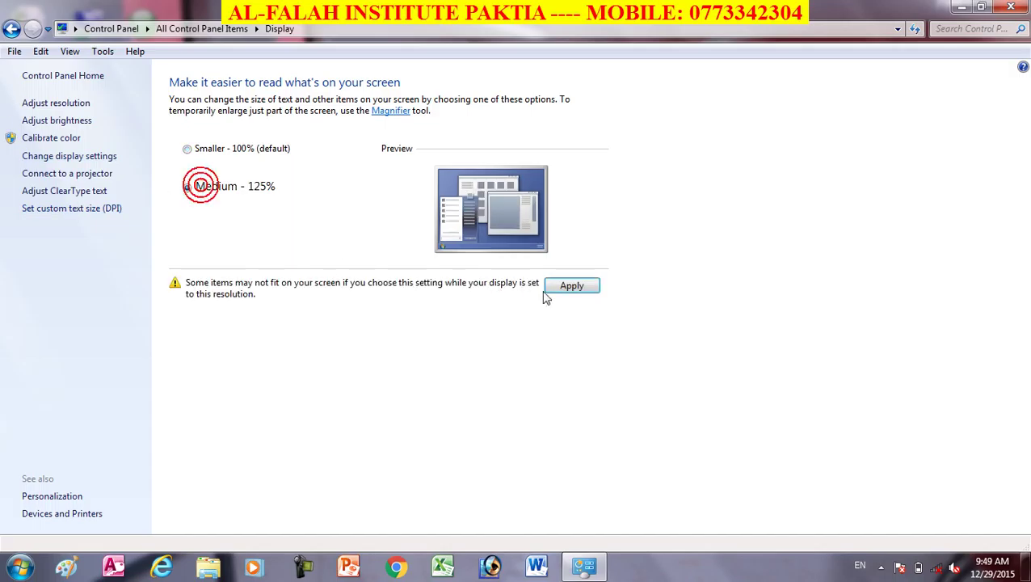
pyautogui.click(197, 150)
pyautogui.click(11, 29)
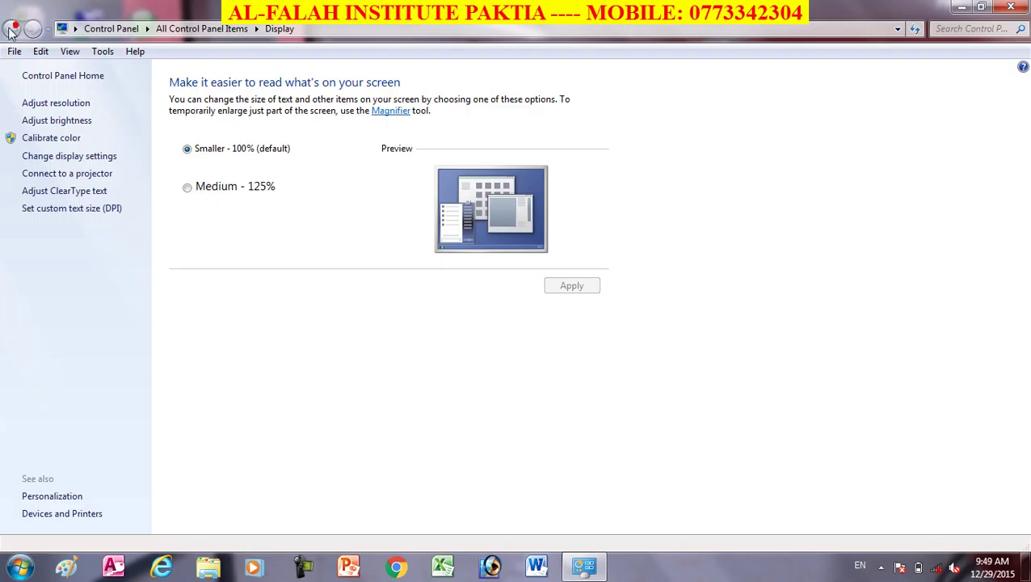
# Close the display settings window and open the desktop's context menu
pyautogui.click(1008, 9)
pyautogui.rightClick(320, 62)
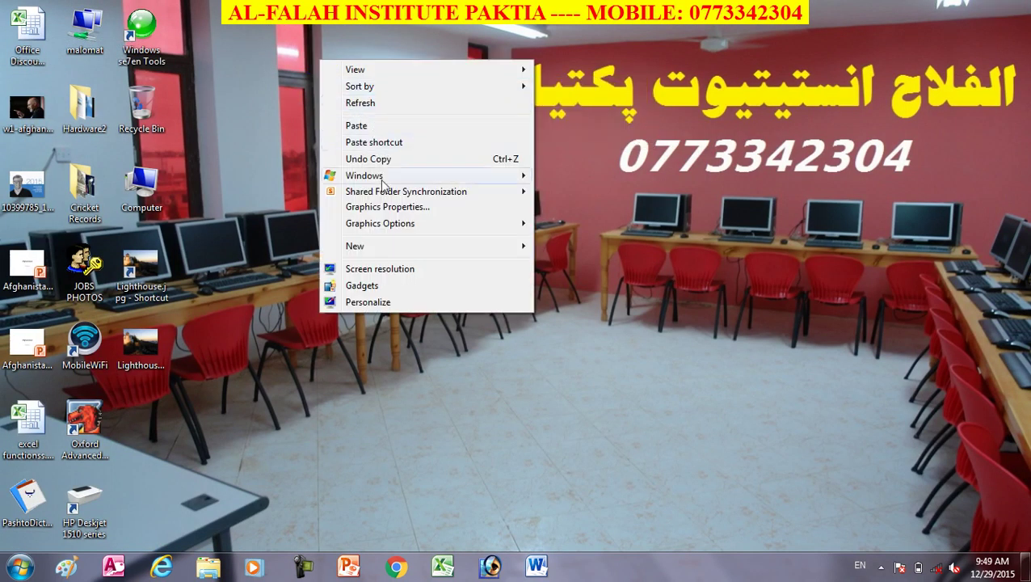